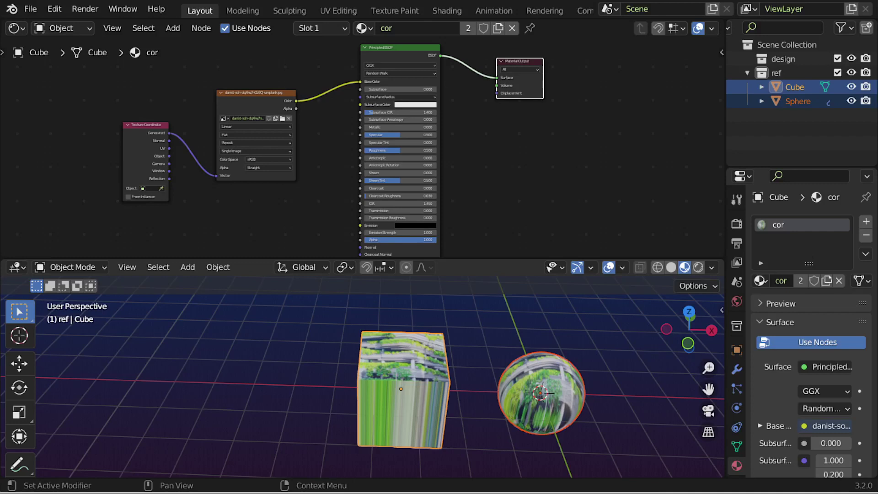
Check the sphere, then space out the cube material's Principled BSDF, Image Texture and Texture Coordinate nodes
click(556, 389)
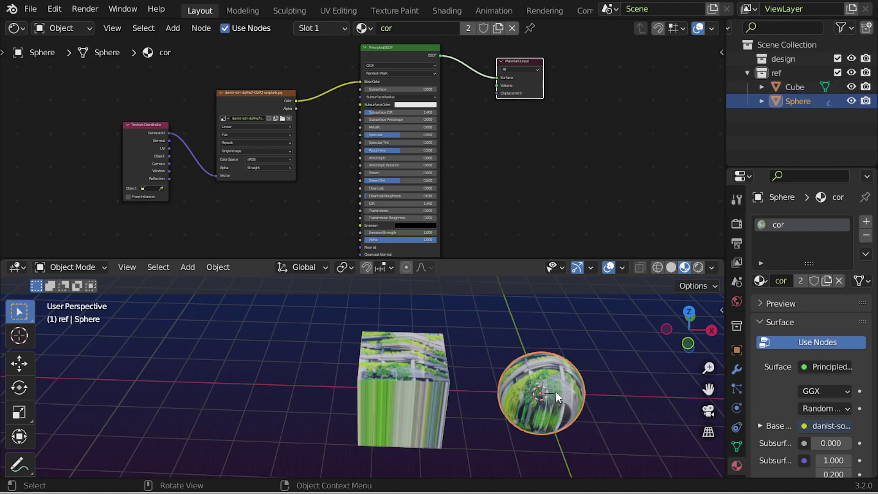
click(439, 380)
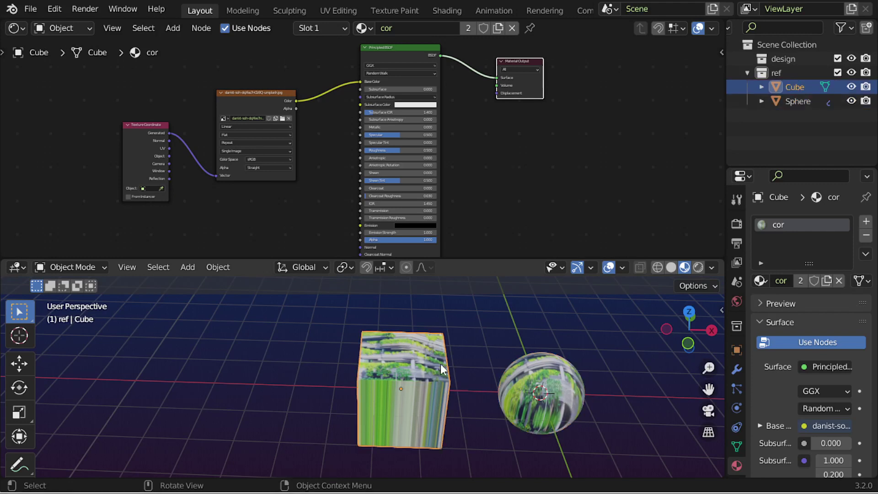
drag(396, 47, 417, 50)
drag(241, 96, 287, 79)
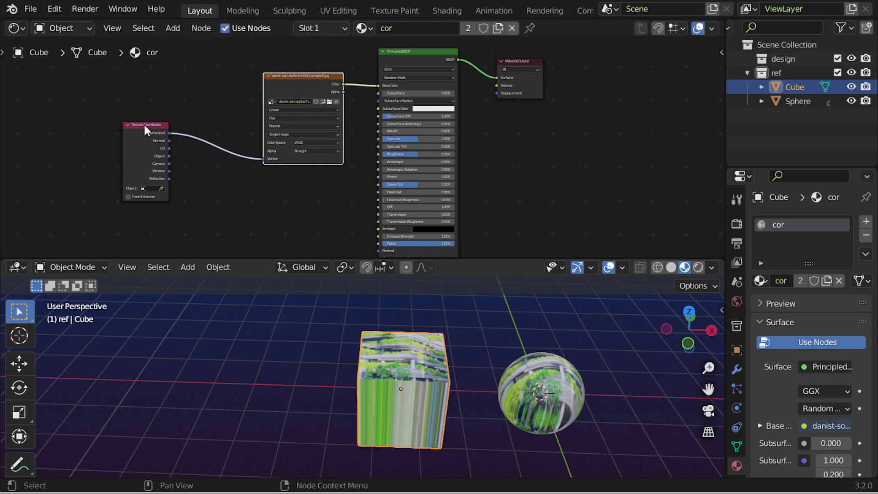
drag(144, 125, 153, 101)
scroll(224, 149, up, 2)
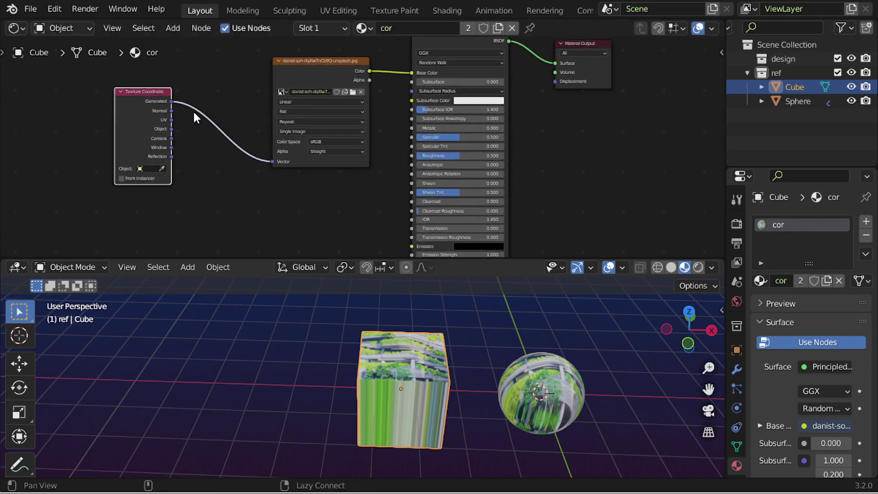
middle_drag(194, 117, 201, 145)
drag(197, 135, 208, 117)
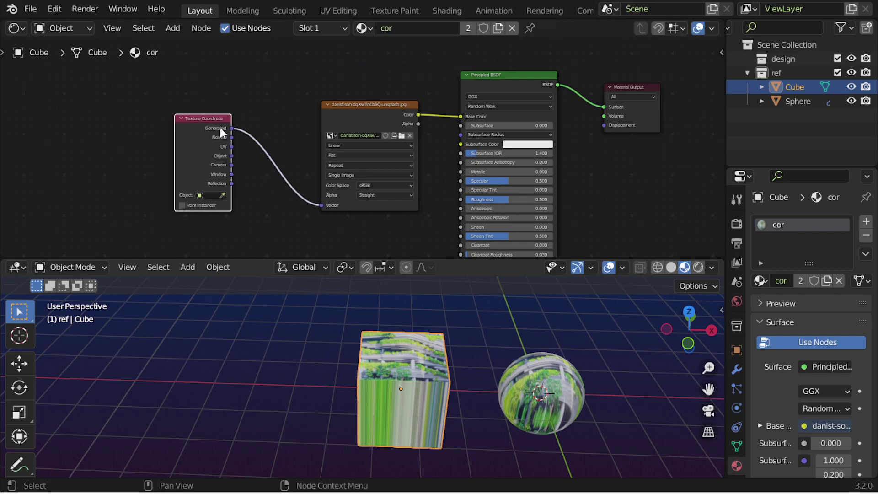
drag(218, 122, 235, 117)
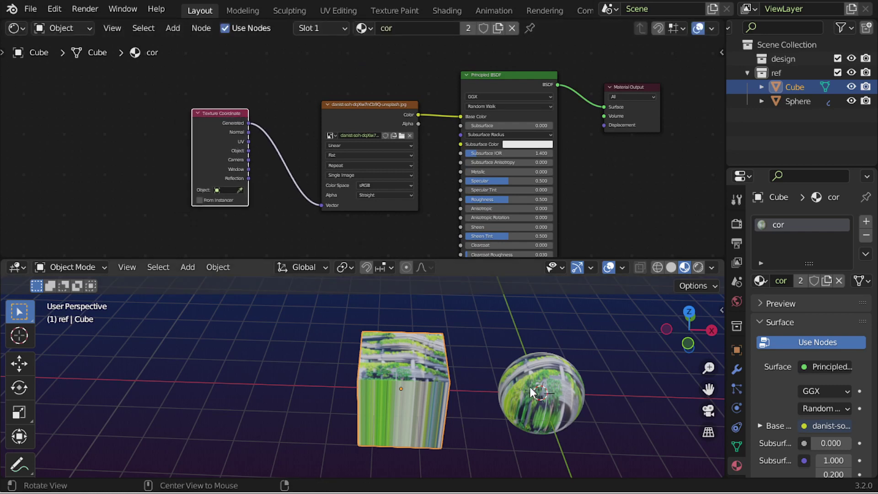
Fine-tune the Texture Coordinate node's position and orbit to inspect the textured cube and sphere
mouse_move(529, 387)
shift+middle_down()
mouse_move(449, 349)
mouse_move(485, 359)
mouse_move(479, 351)
mouse_move(411, 341)
shift+middle_up()
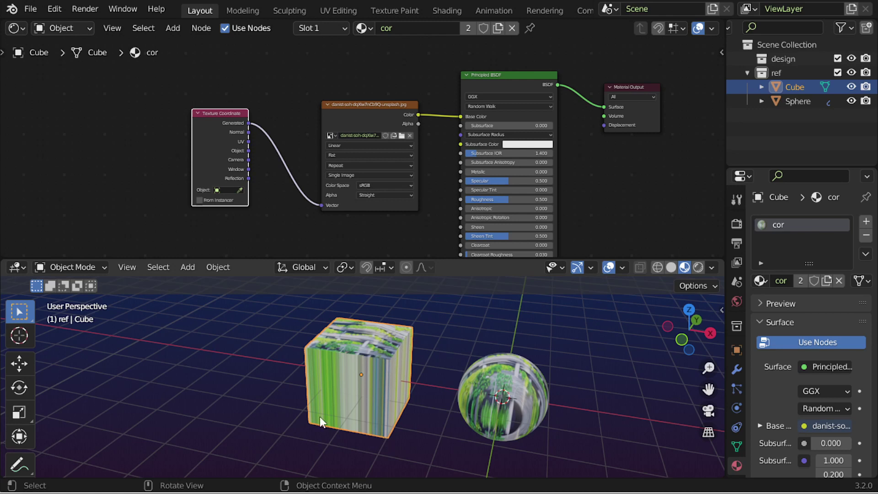
middle_drag(416, 358, 524, 416)
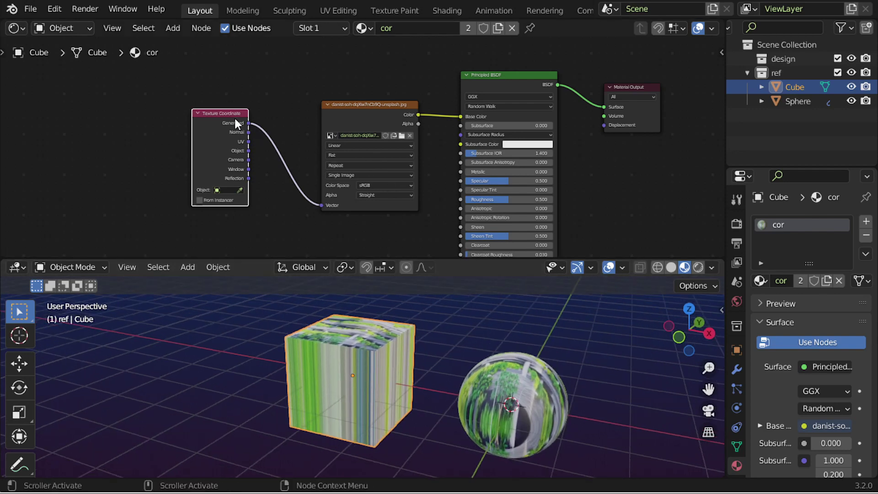
drag(235, 123, 247, 133)
scroll(259, 120, up, 1)
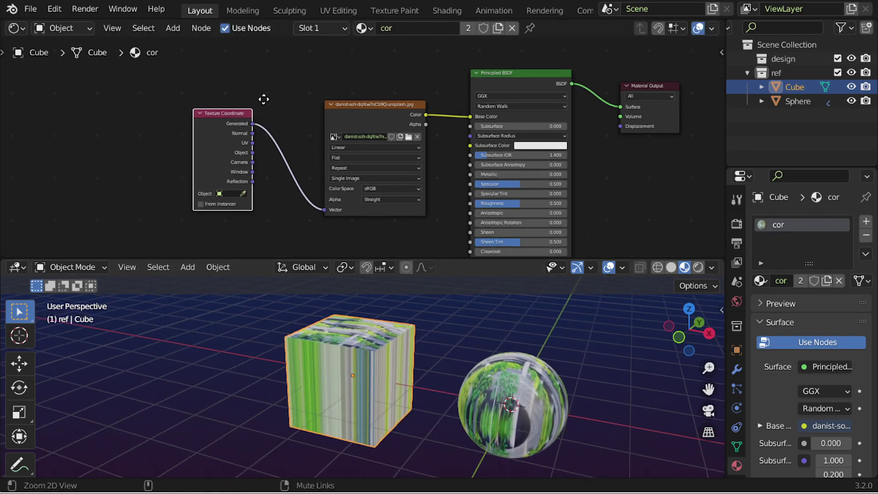
scroll(252, 126, up, 1)
mouse_move(446, 347)
middle_down()
mouse_move(502, 388)
mouse_move(494, 367)
mouse_move(437, 347)
middle_up()
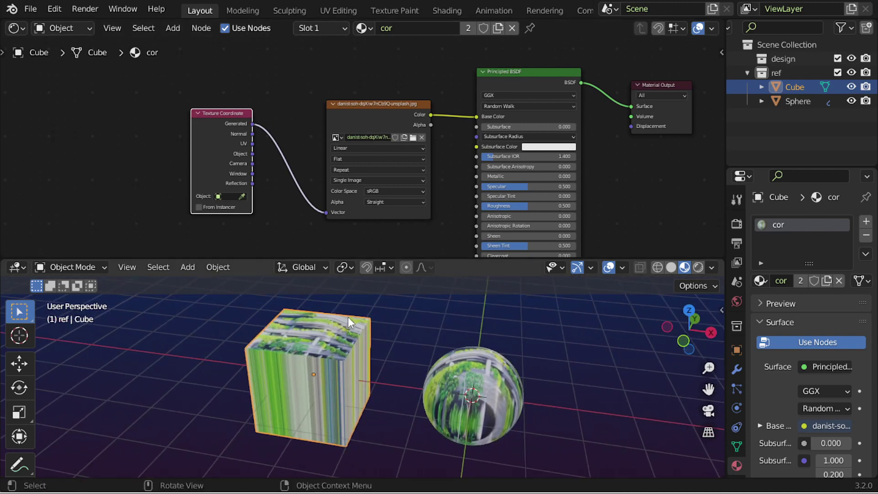
mouse_move(349, 336)
middle_down()
mouse_move(372, 357)
mouse_move(337, 387)
mouse_move(339, 418)
mouse_move(347, 331)
middle_up()
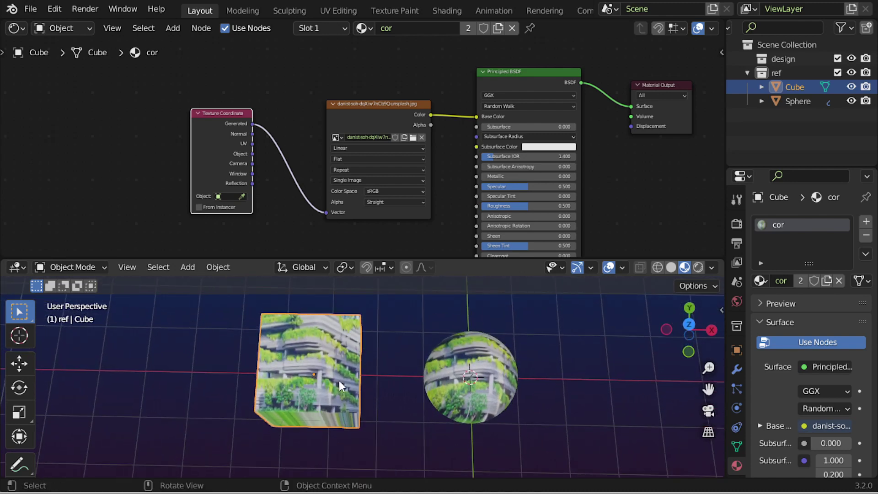
mouse_move(339, 381)
middle_down()
mouse_move(348, 339)
mouse_move(340, 298)
mouse_move(350, 356)
mouse_move(341, 340)
middle_up()
click(18, 28)
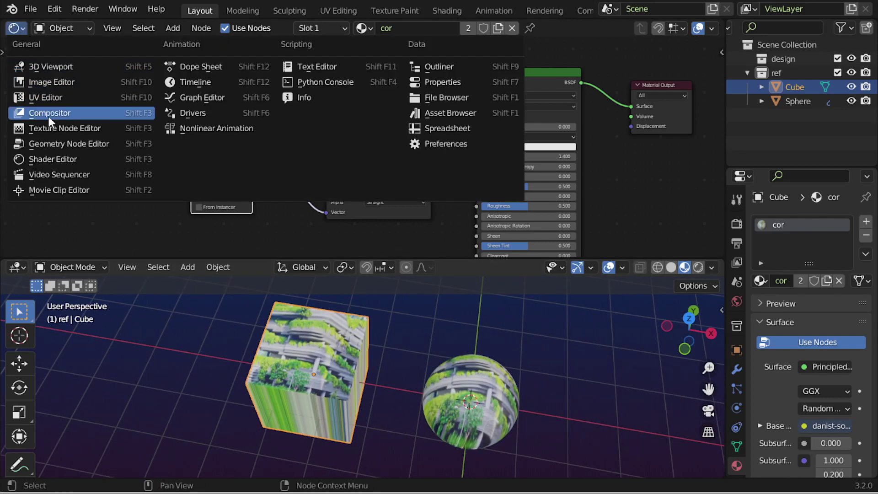
click(49, 97)
click(304, 29)
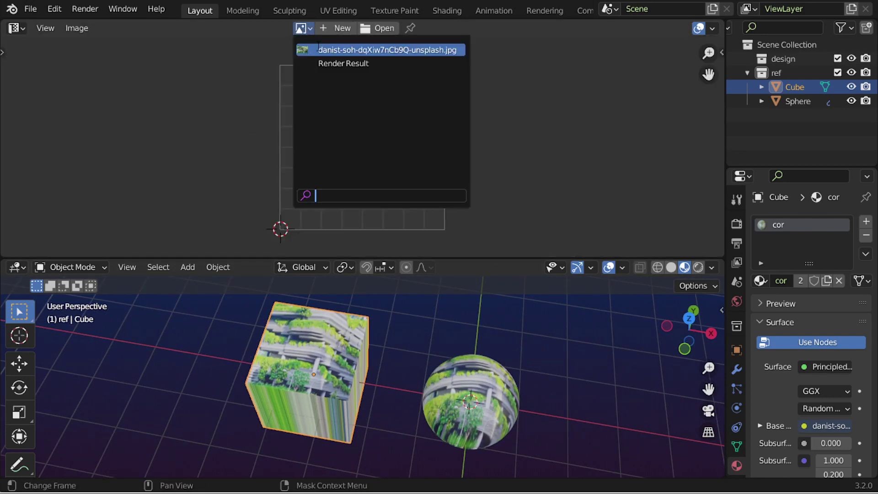
click(325, 51)
scroll(405, 151, down, 2)
scroll(407, 164, down, 2)
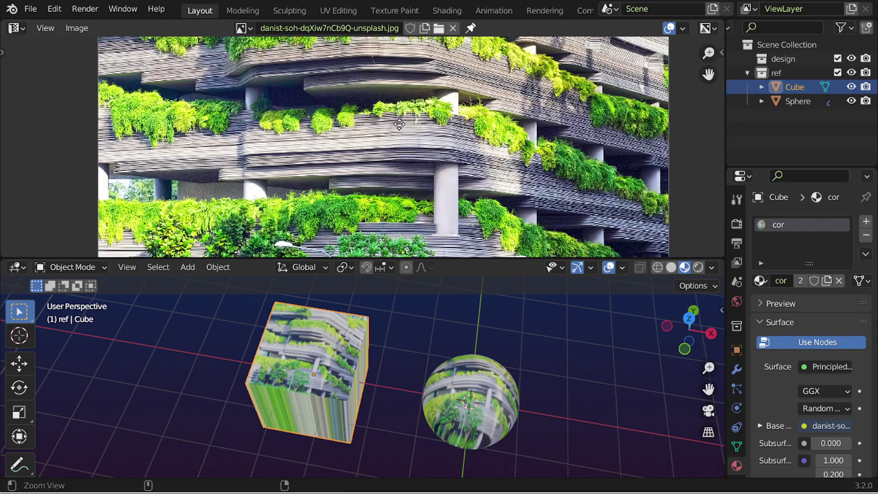
scroll(410, 175, down, 2)
ctrl+middle_drag(410, 175, 387, 129)
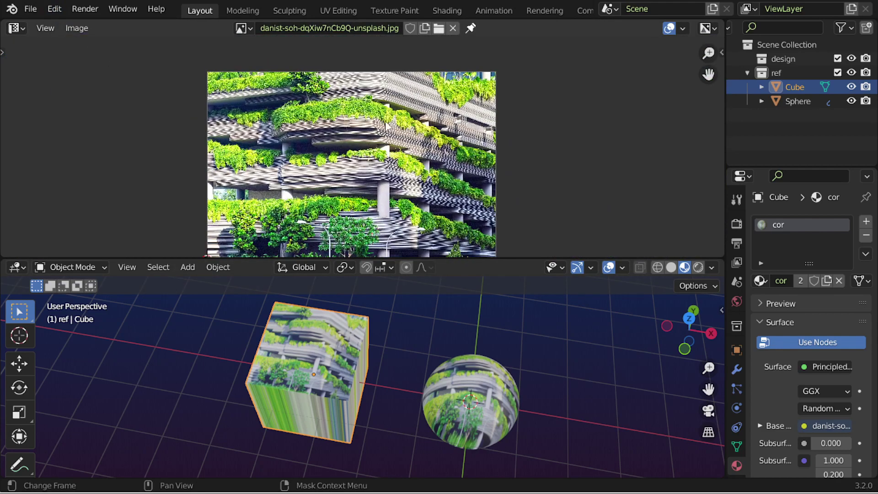
click(15, 28)
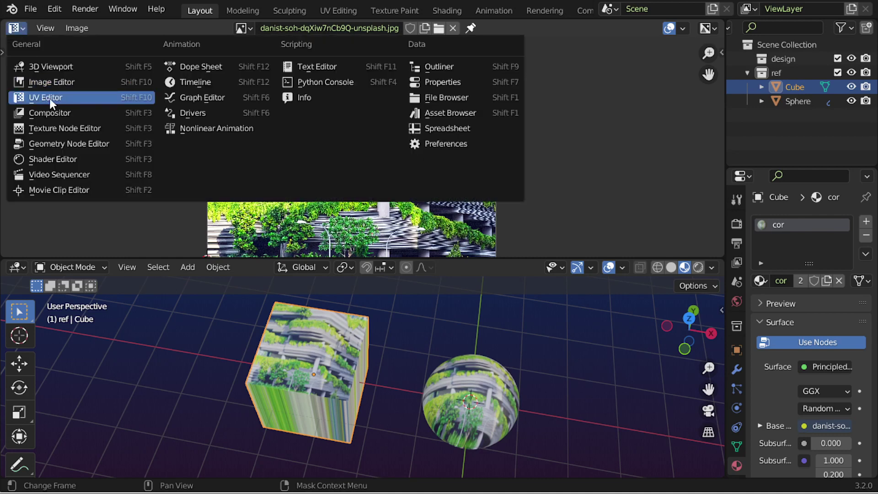
click(100, 160)
scroll(387, 135, up, 2)
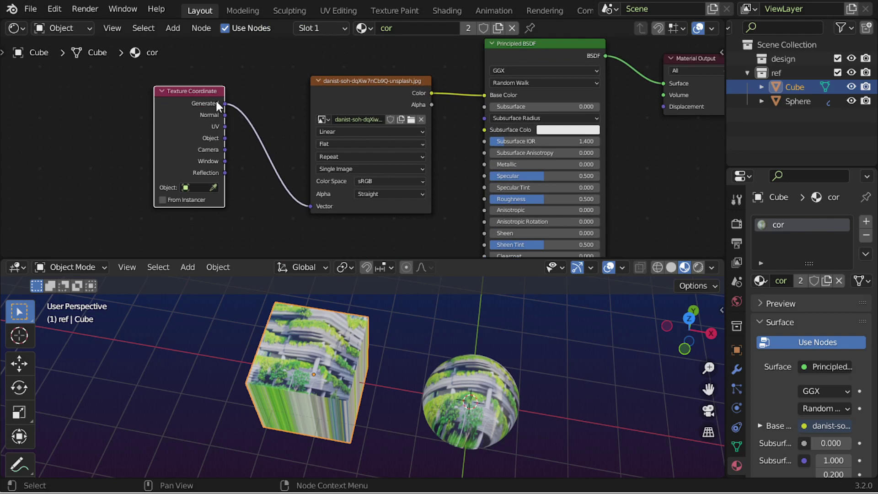
Switch the Image Texture projection from Flat to Box and orbit to check the wrapped photo
drag(346, 110, 337, 105)
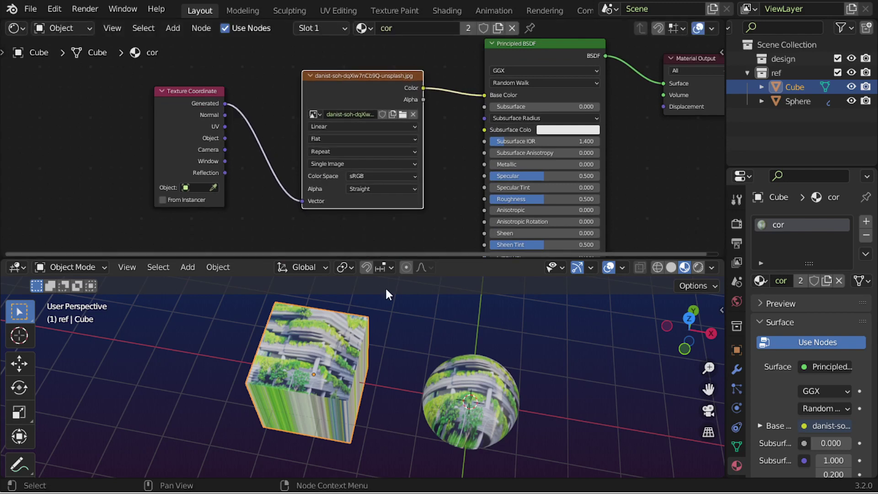
mouse_move(385, 287)
middle_down()
mouse_move(442, 315)
mouse_move(456, 291)
middle_up()
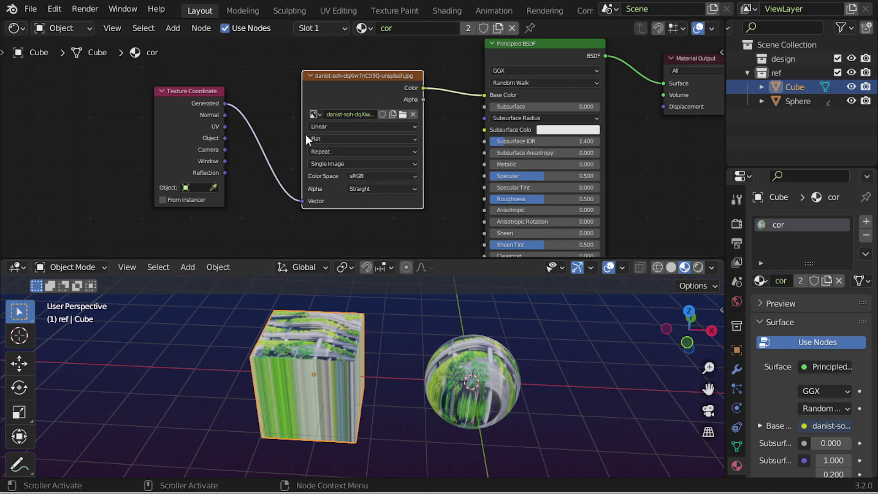
click(343, 138)
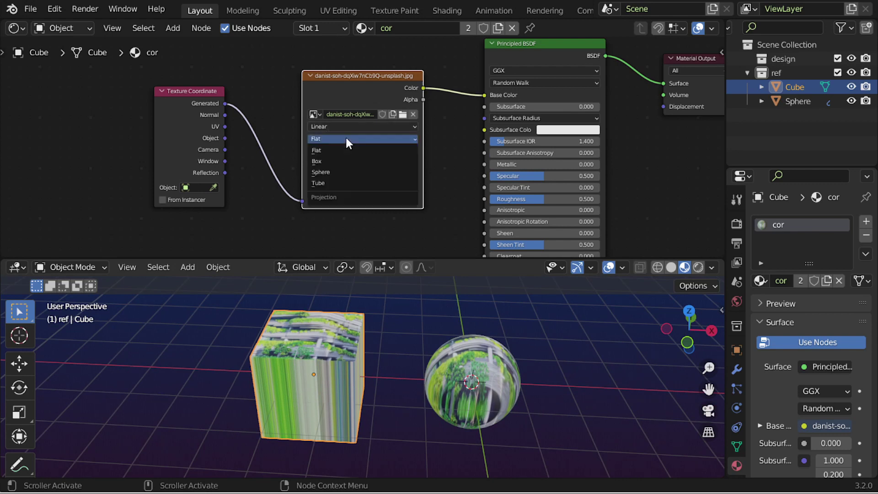
click(323, 161)
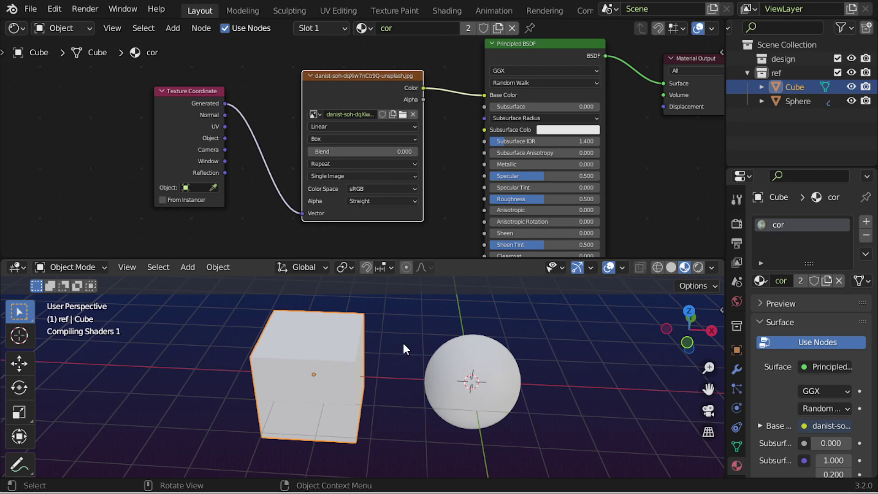
mouse_move(402, 373)
middle_down()
mouse_move(303, 342)
mouse_move(391, 374)
mouse_move(390, 363)
mouse_move(225, 378)
mouse_move(290, 386)
middle_up()
Adjust the Box projection's blend amount, settling on an exact value of 0.4
scroll(517, 413, up, 2)
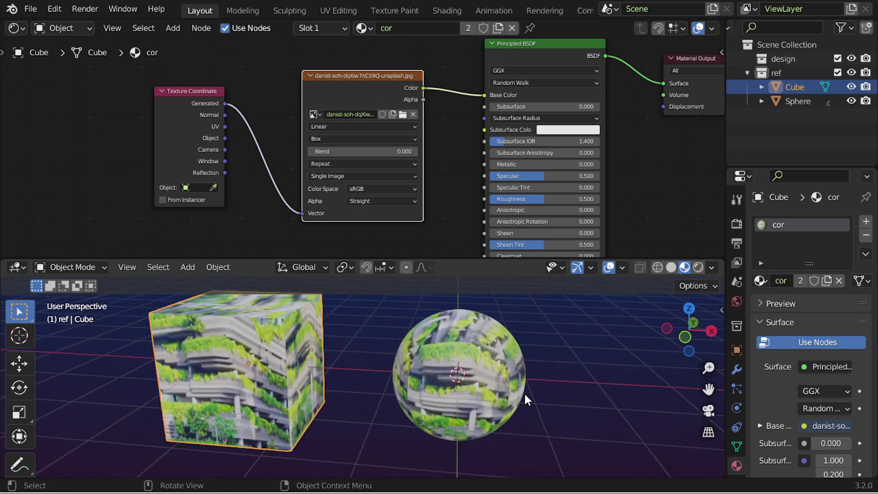
mouse_move(524, 392)
middle_down()
mouse_move(478, 425)
mouse_move(411, 408)
mouse_move(448, 380)
middle_up()
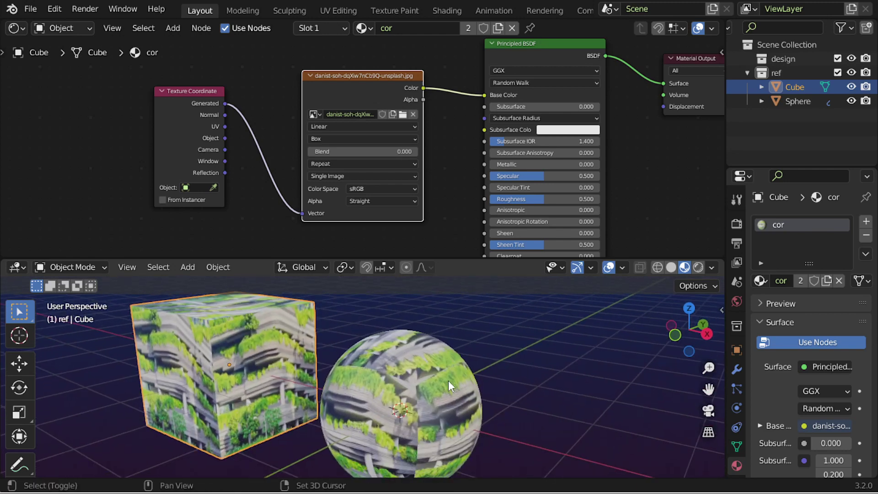
mouse_move(420, 407)
middle_down()
mouse_move(421, 380)
mouse_move(426, 410)
middle_up()
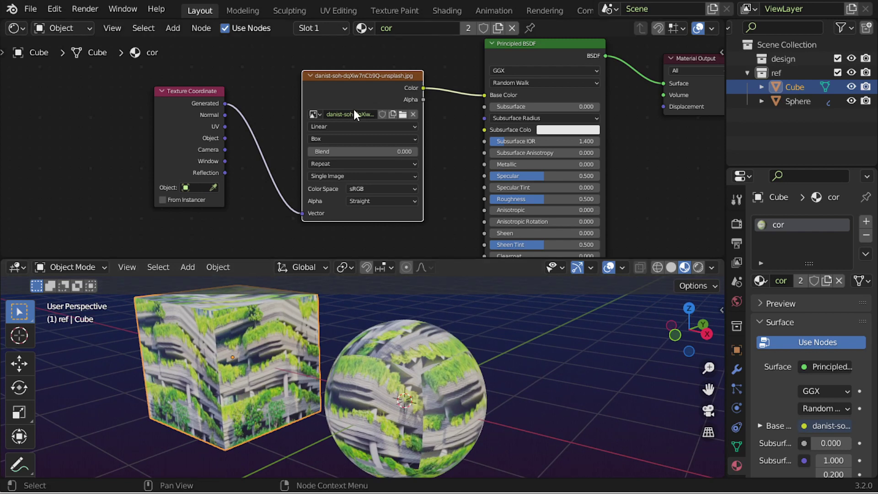
drag(333, 152, 348, 152)
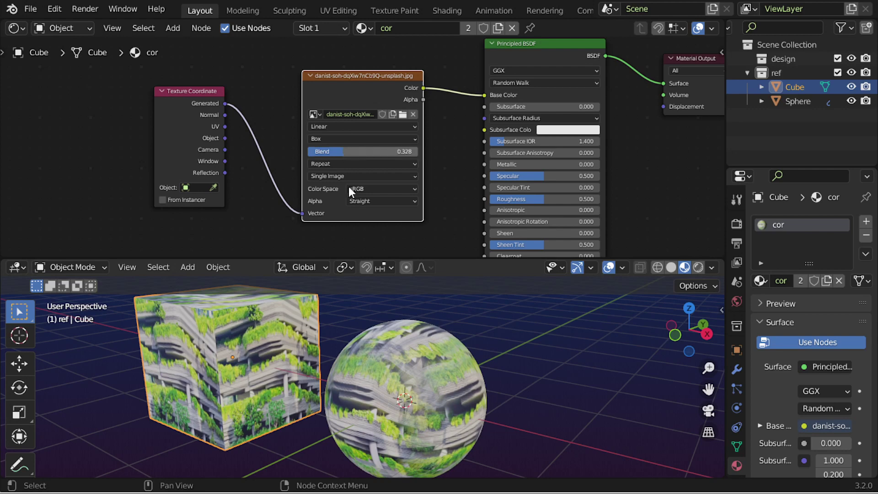
mouse_move(366, 366)
middle_down()
mouse_move(402, 410)
mouse_move(372, 395)
mouse_move(357, 354)
middle_up()
mouse_move(399, 388)
middle_down()
mouse_move(405, 350)
mouse_move(503, 418)
mouse_move(476, 369)
mouse_move(389, 355)
middle_up()
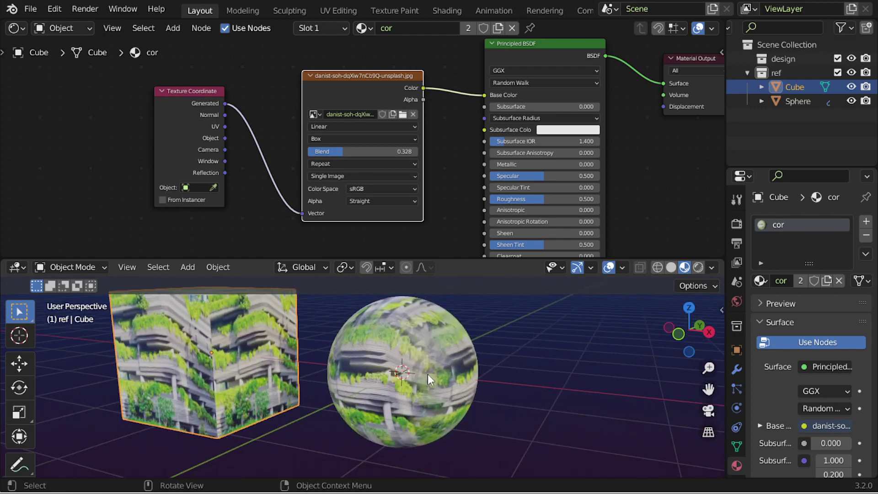
mouse_move(342, 152)
mouse_down()
mouse_move(417, 152)
mouse_move(348, 152)
mouse_up()
click(351, 152)
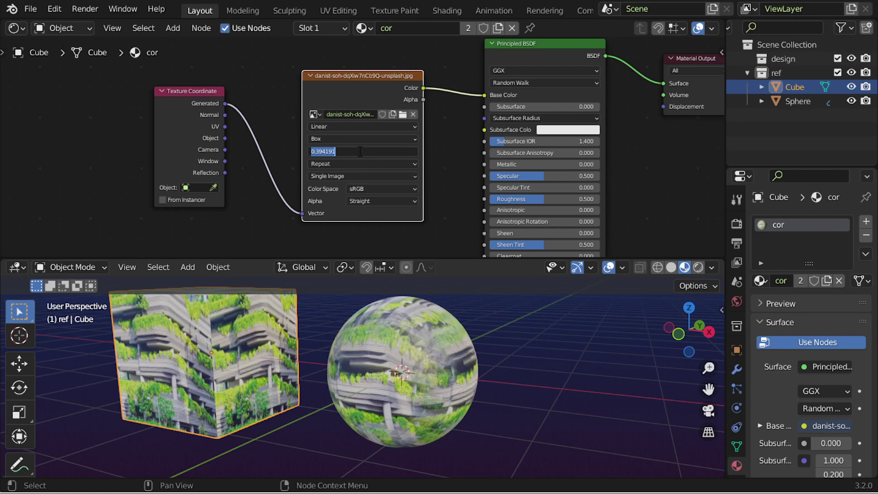
text(4)
key(Return)
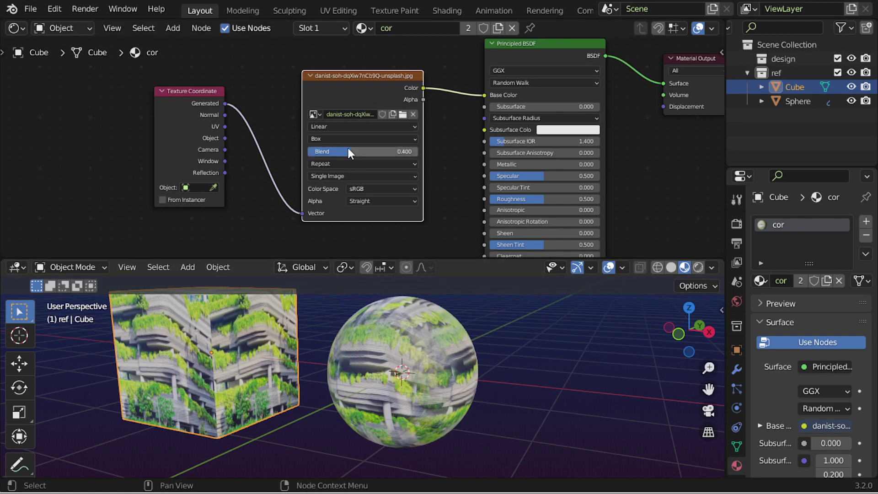
click(365, 139)
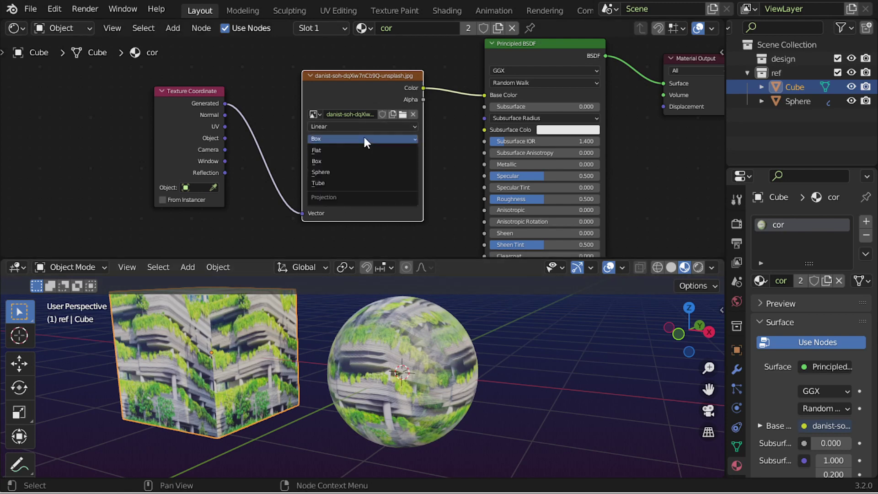
Switch projection to Sphere, then try Clip and Extend extensions before returning to Repeat
click(339, 172)
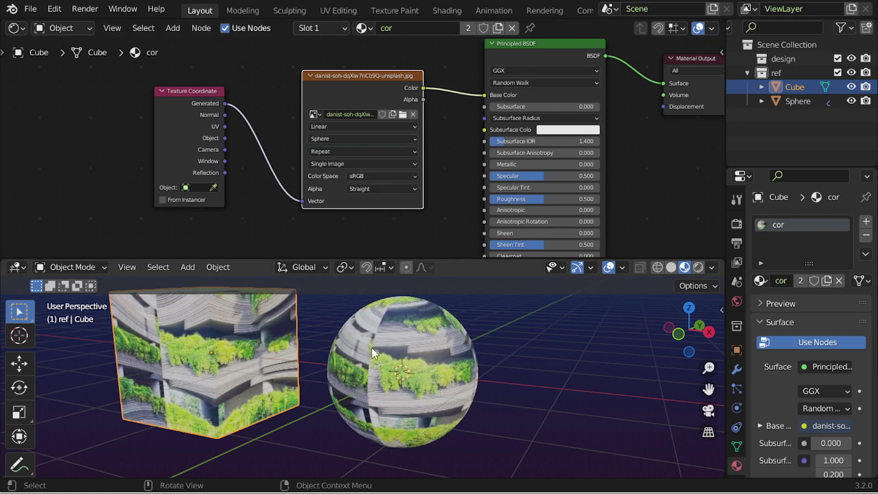
mouse_move(401, 372)
middle_down()
mouse_move(432, 367)
mouse_move(361, 358)
middle_up()
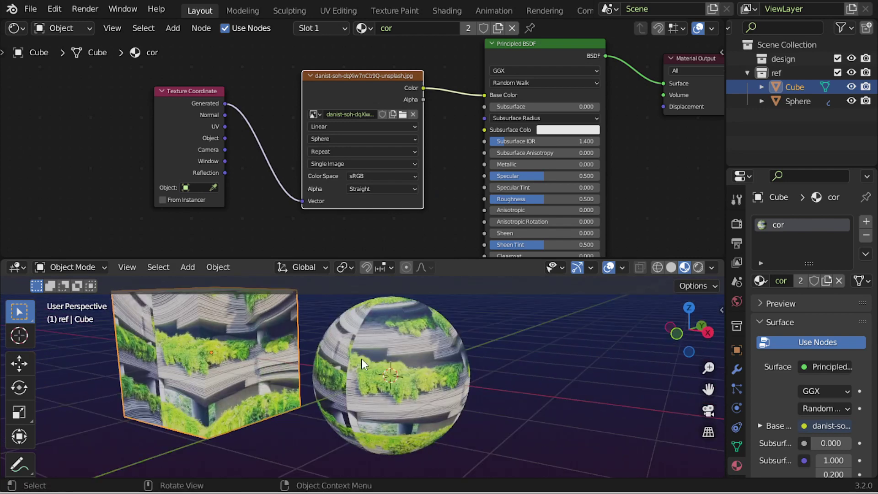
click(360, 151)
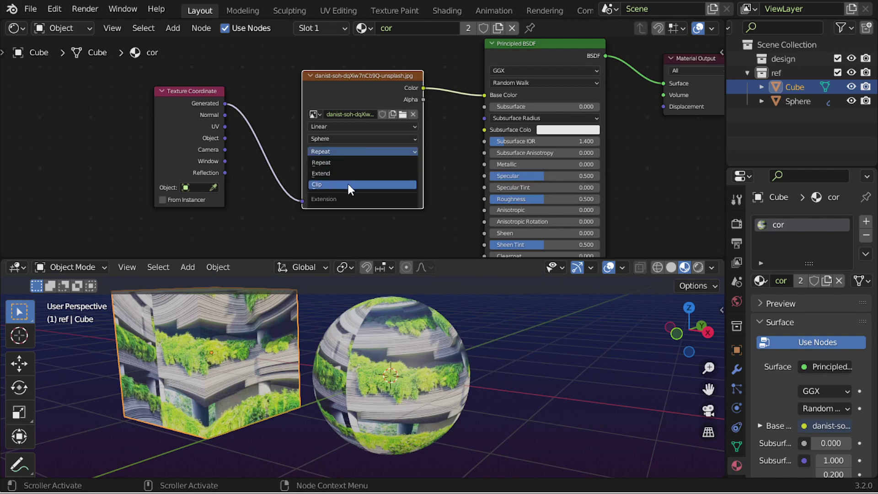
click(347, 184)
click(348, 154)
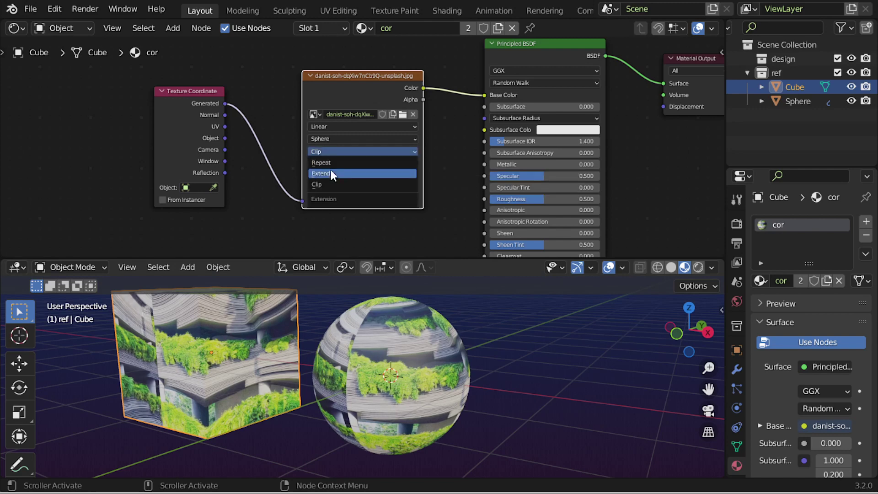
click(330, 169)
click(327, 154)
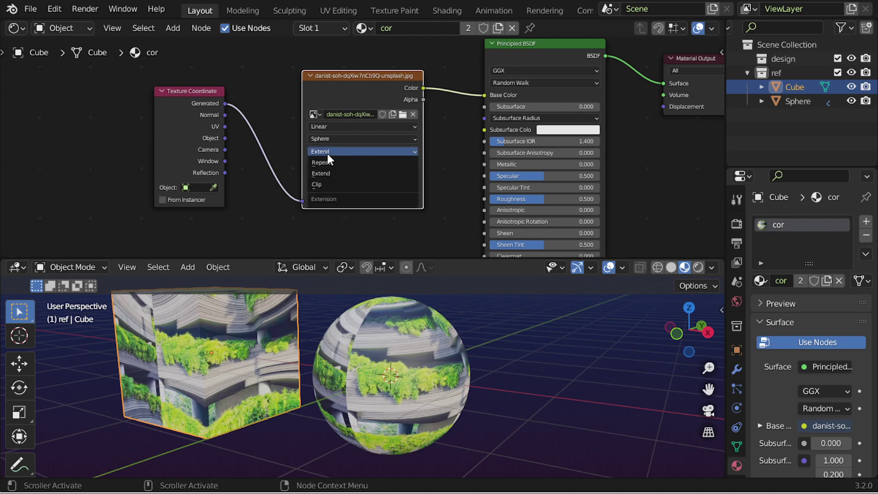
click(331, 164)
middle_drag(221, 352, 281, 411)
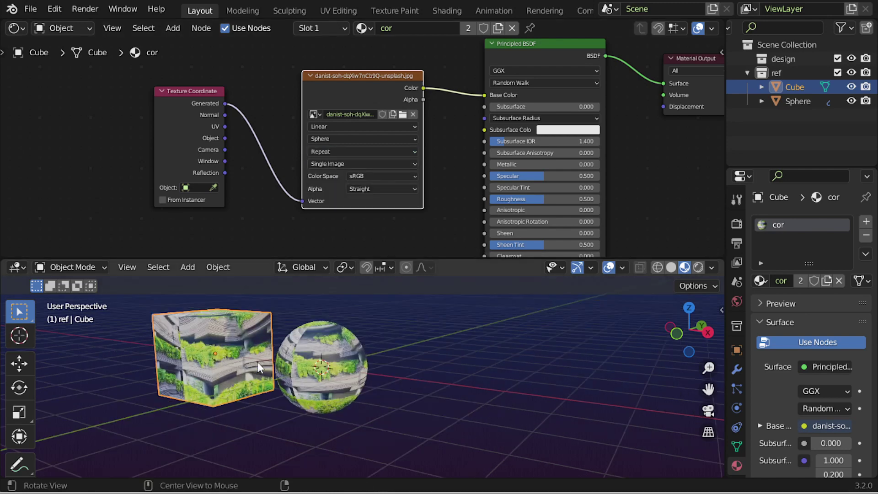
mouse_move(195, 350)
middle_down()
mouse_move(373, 322)
mouse_move(247, 348)
mouse_move(293, 343)
mouse_move(115, 366)
mouse_move(391, 370)
mouse_move(295, 339)
mouse_move(287, 383)
mouse_move(303, 373)
middle_up()
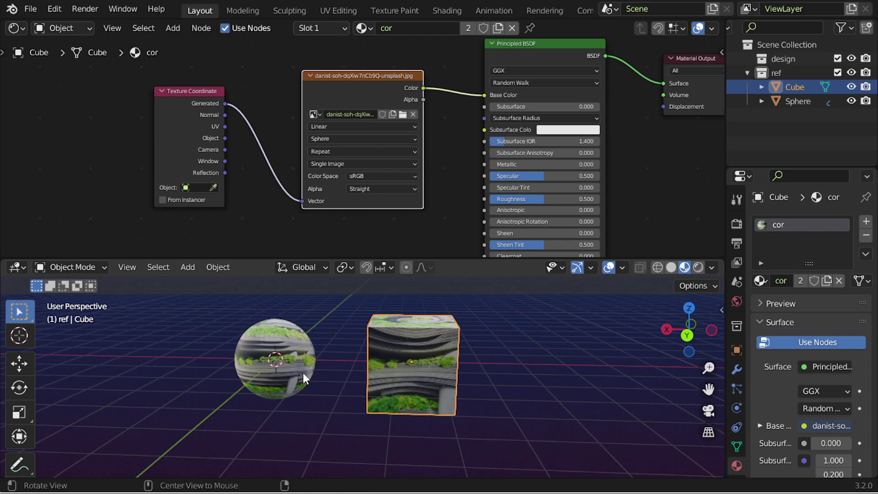
scroll(303, 373, up, 2)
mouse_move(304, 330)
middle_down()
mouse_move(341, 353)
mouse_move(332, 353)
mouse_move(393, 361)
mouse_move(374, 362)
mouse_move(362, 321)
middle_up()
click(337, 142)
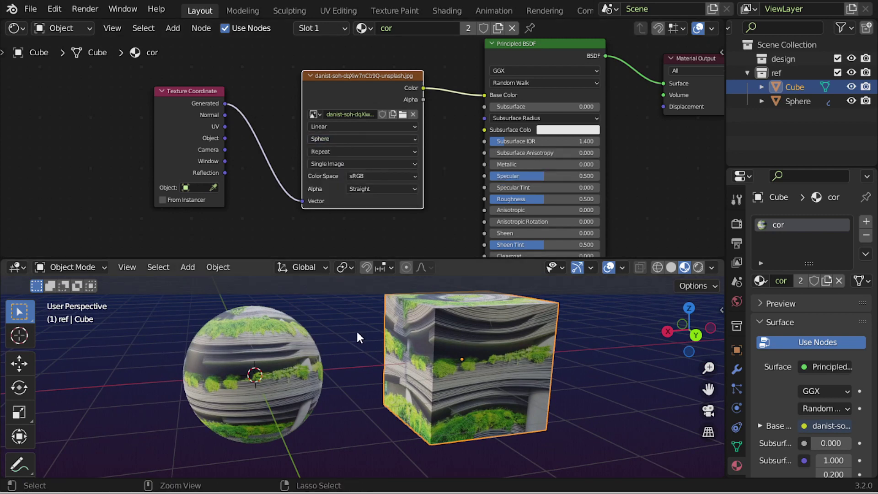
scroll(352, 331, down, 4)
mouse_move(290, 162)
middle_down()
mouse_move(270, 190)
mouse_move(219, 137)
middle_up()
mouse_move(400, 366)
middle_down()
mouse_move(366, 364)
mouse_move(498, 348)
middle_up()
Add a Suzanne monkey with Generate UVs enabled and assign it the 'cor' material
key(shift+a)
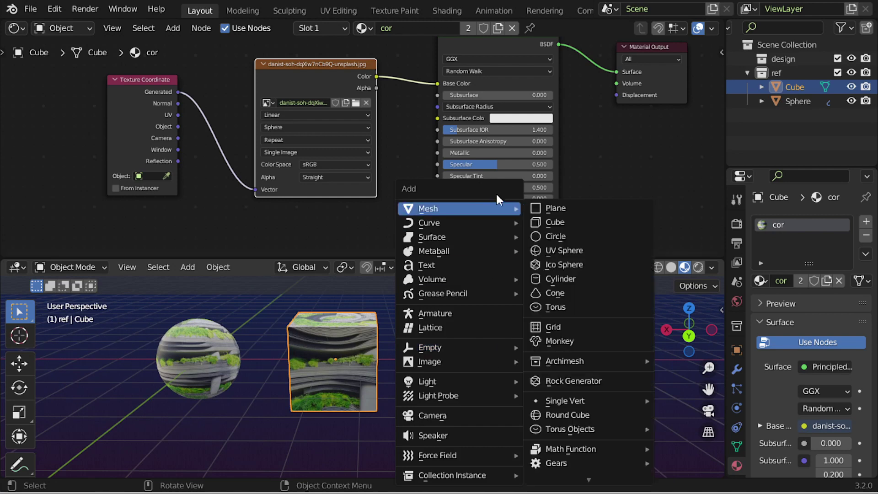
click(558, 342)
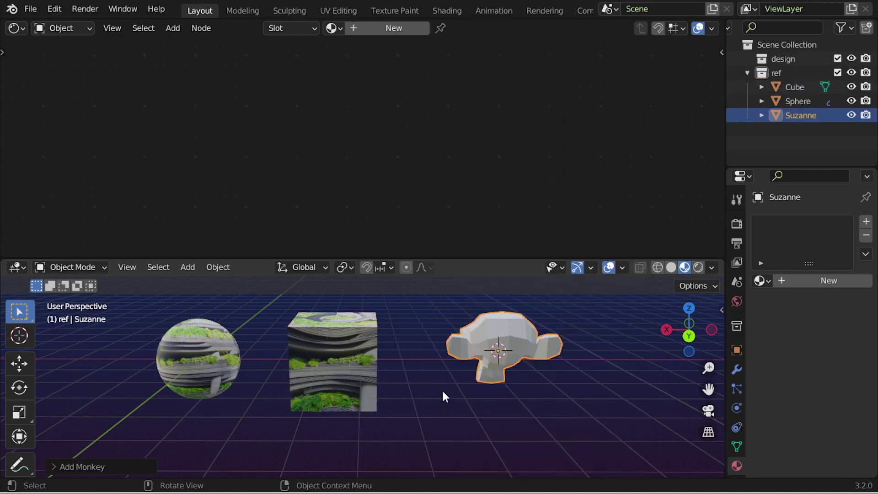
click(121, 467)
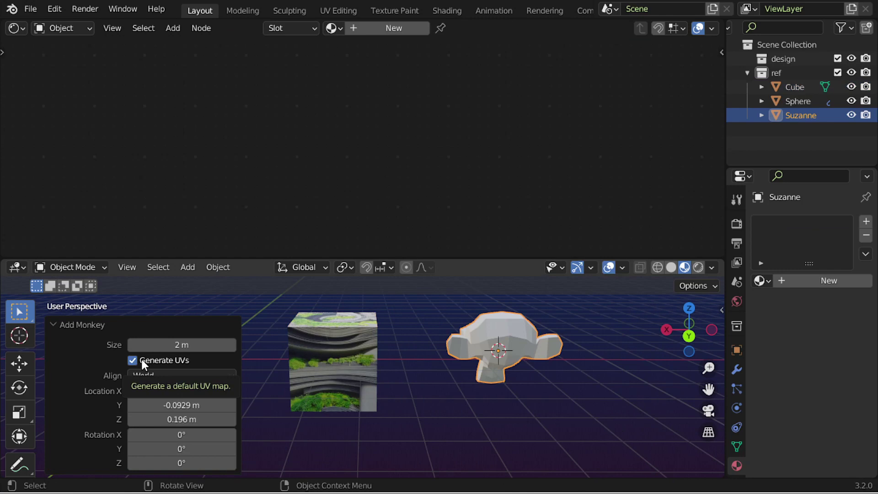
click(516, 340)
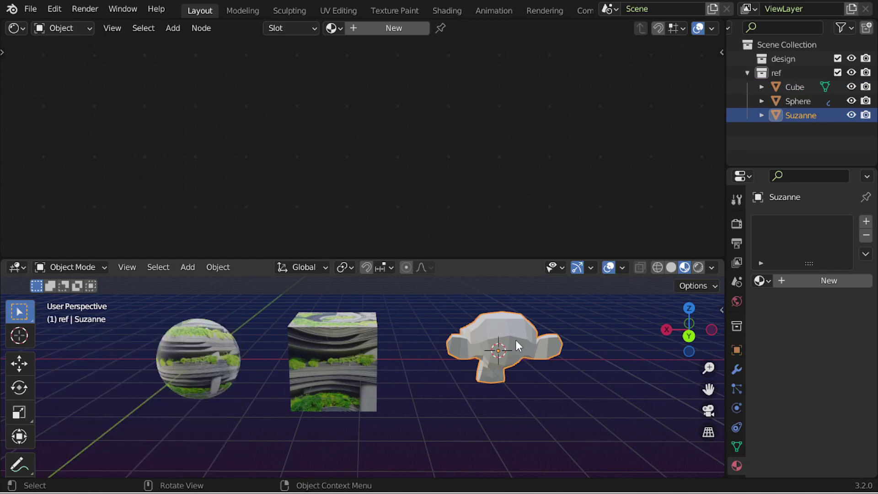
click(333, 28)
click(352, 50)
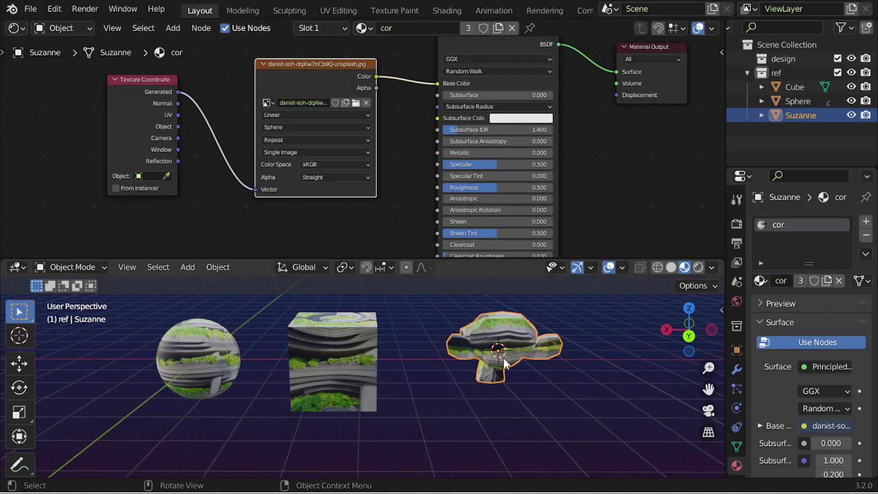
Relink the Image Texture's Vector from Generated to UV, then inspect the cube, sphere and Suzanne
mouse_move(507, 358)
shift+middle_down()
mouse_move(467, 371)
mouse_move(638, 380)
mouse_move(256, 397)
shift+middle_up()
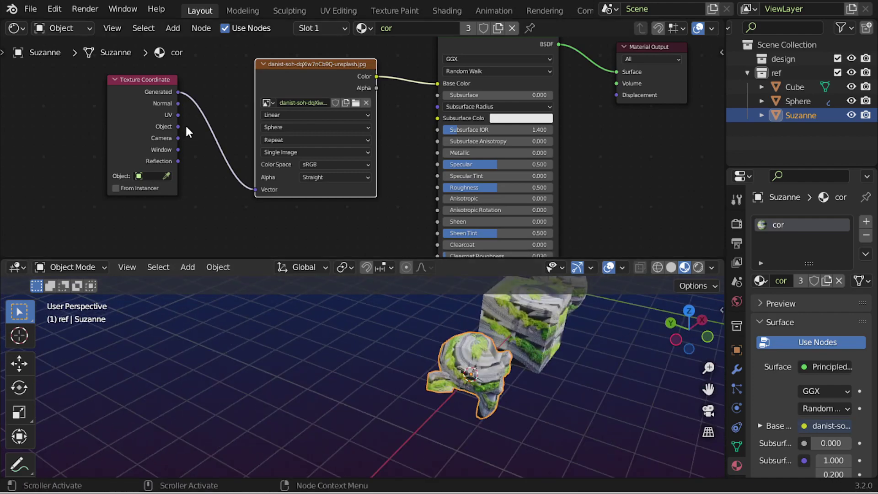
drag(179, 115, 255, 190)
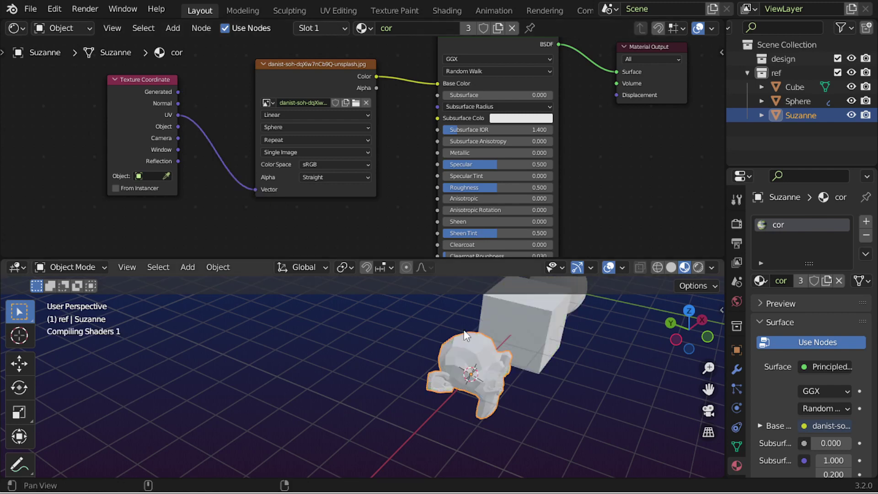
mouse_move(490, 370)
middle_down()
mouse_move(539, 360)
mouse_move(387, 396)
mouse_move(330, 361)
middle_up()
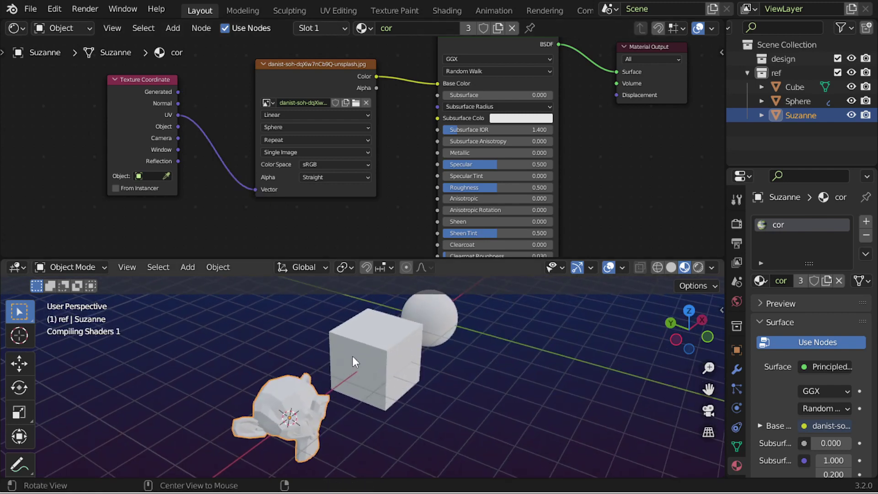
mouse_move(307, 380)
middle_down()
mouse_move(484, 366)
mouse_move(393, 349)
middle_up()
click(392, 348)
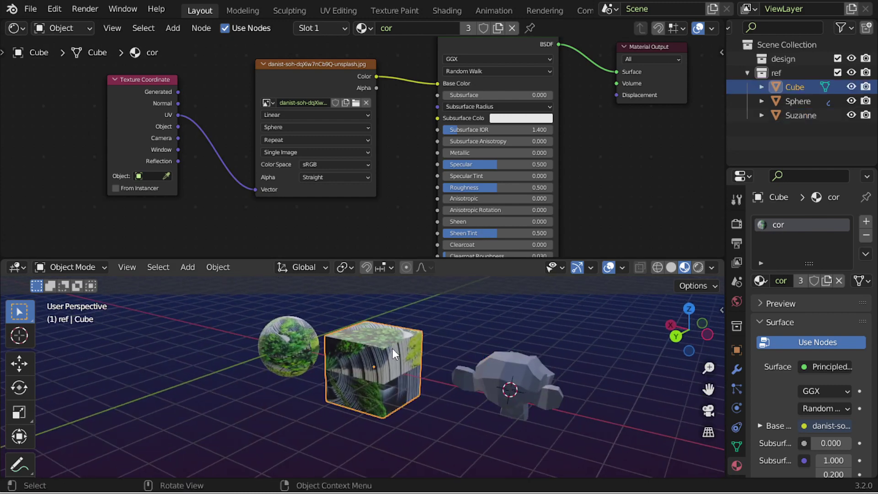
click(301, 344)
click(498, 378)
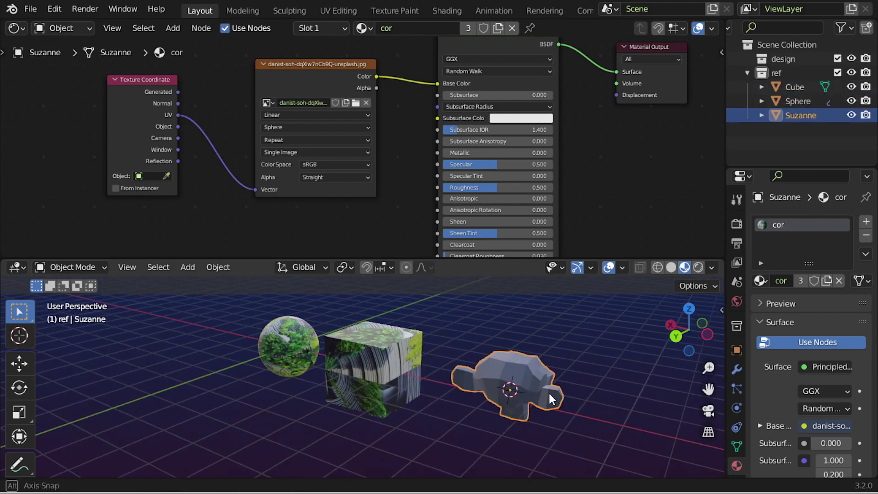
mouse_move(548, 392)
middle_down()
mouse_move(412, 403)
mouse_move(536, 393)
mouse_move(461, 386)
mouse_move(471, 366)
mouse_move(434, 344)
middle_up()
Put Suzanne into Edit Mode and turn the top area into an empty Image Editor
key(Tab)
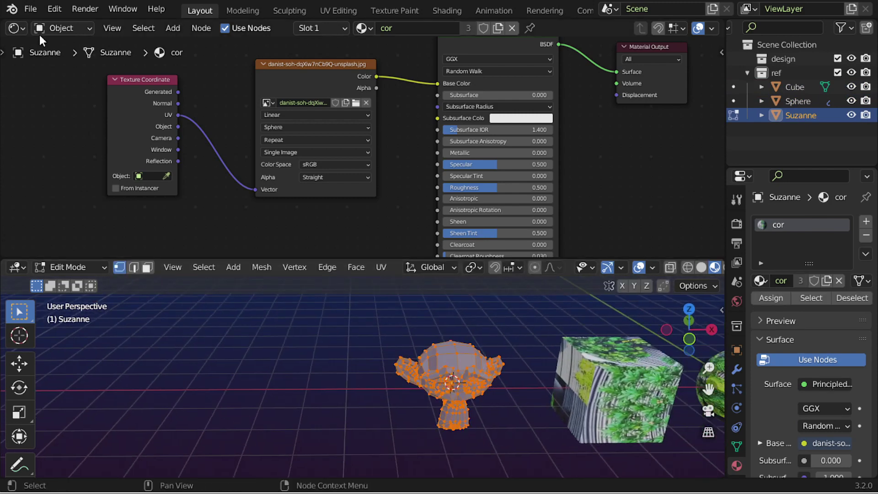
click(18, 28)
click(45, 83)
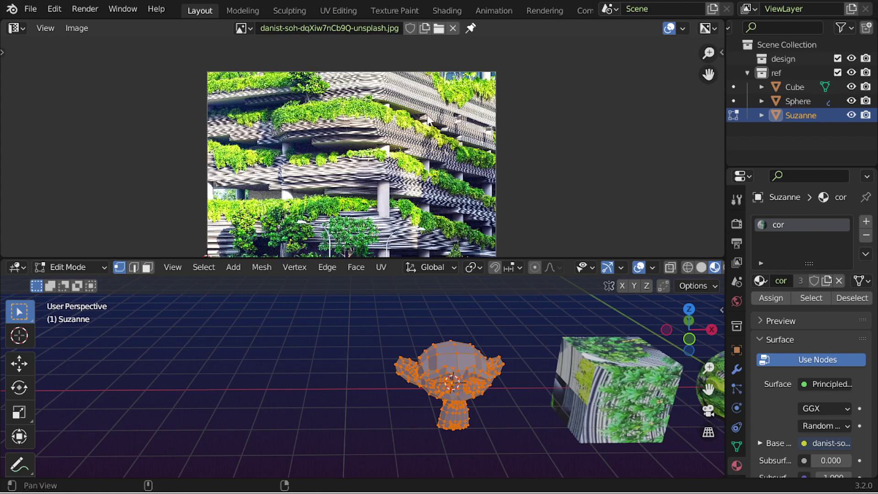
scroll(428, 120, down, 1)
click(453, 28)
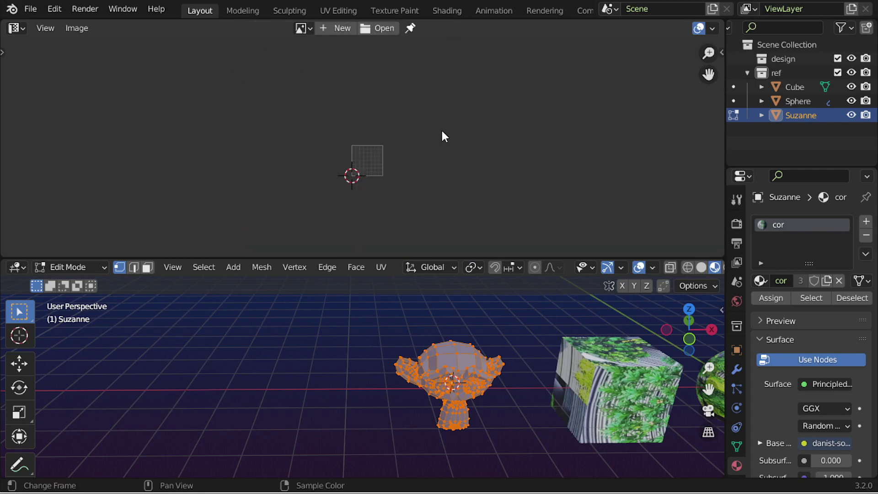
mouse_move(372, 153)
middle_down()
mouse_move(364, 136)
mouse_move(373, 133)
middle_up()
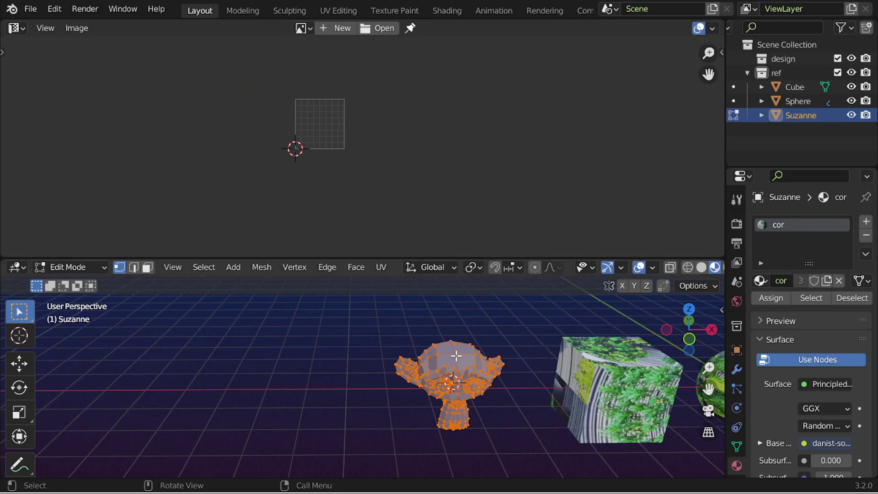
Smart UV Project Suzanne's mesh and return to Object Mode
shift+middle_drag(456, 356, 479, 366)
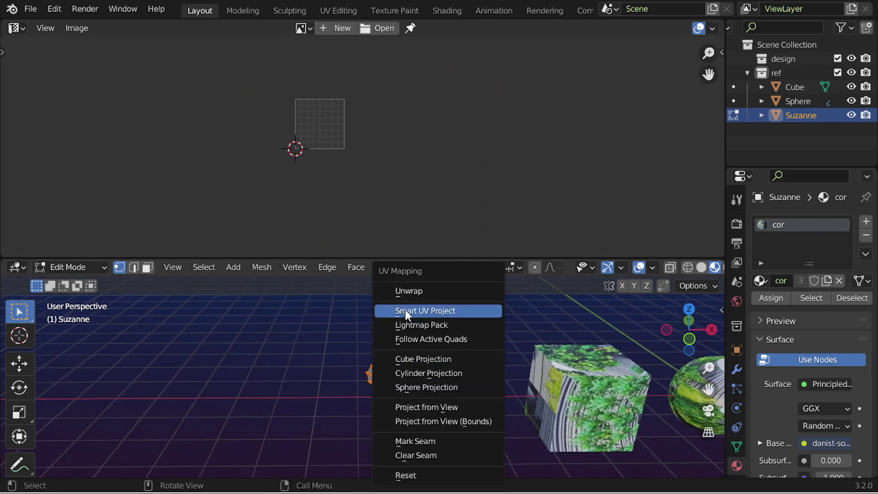
click(406, 309)
click(440, 418)
key(Tab)
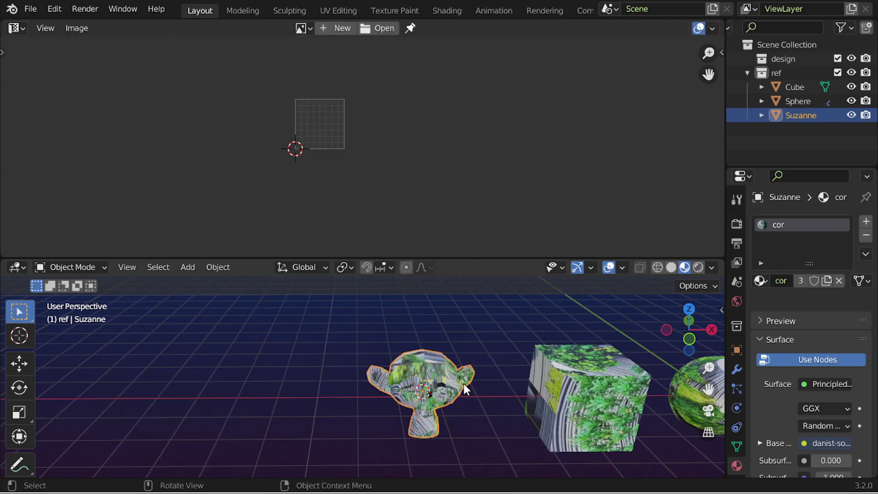
middle_drag(466, 386, 441, 383)
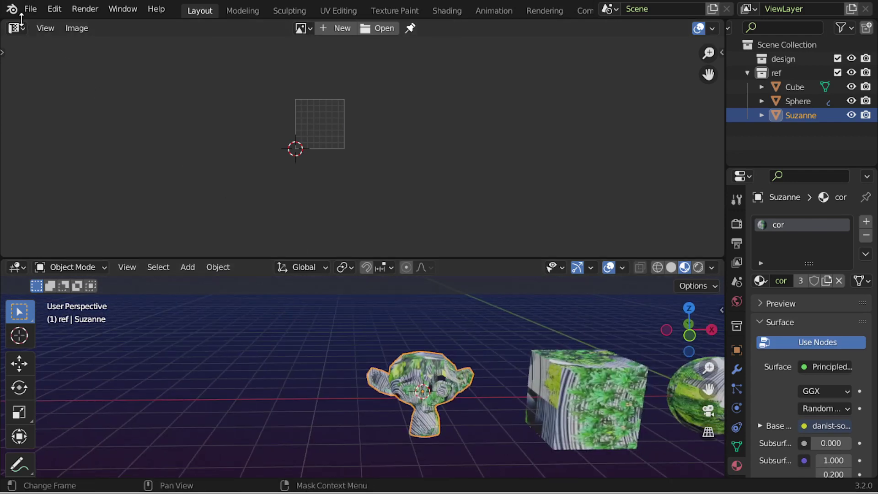
click(16, 28)
Back in the Shader Editor, relink Generated coordinates and set the texture projection to Flat
click(53, 164)
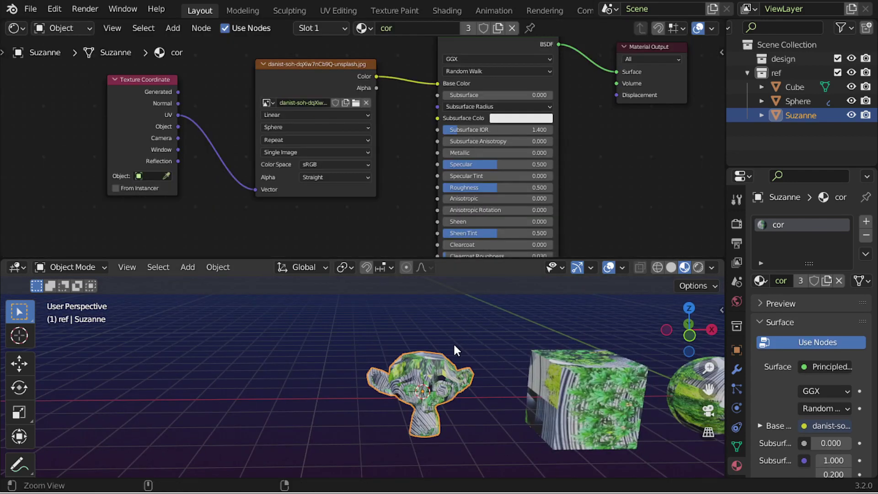
scroll(199, 120, up, 2)
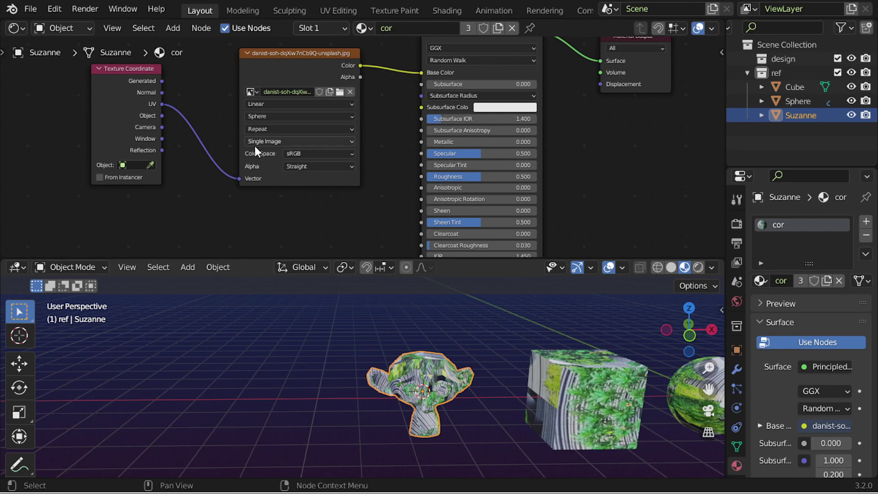
drag(162, 81, 239, 179)
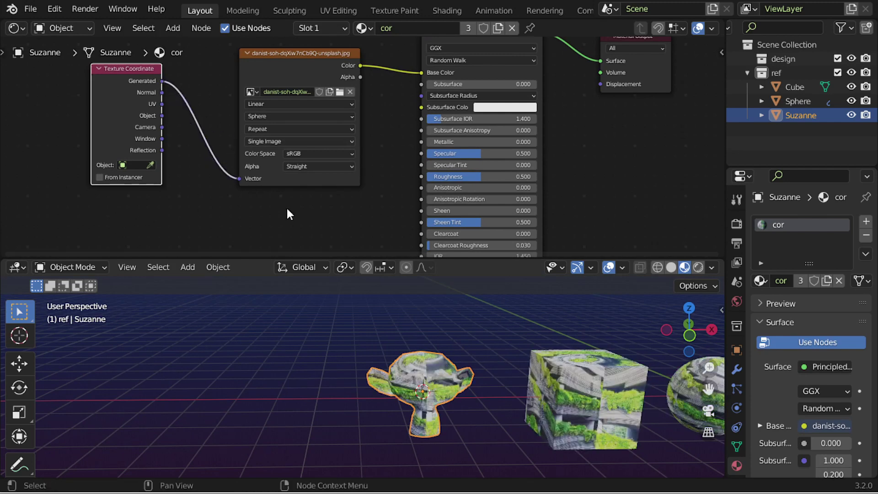
click(298, 116)
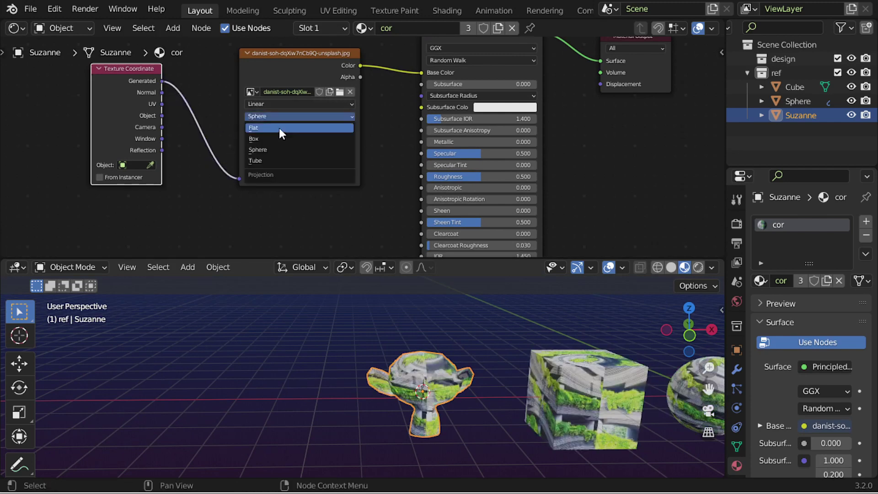
click(279, 127)
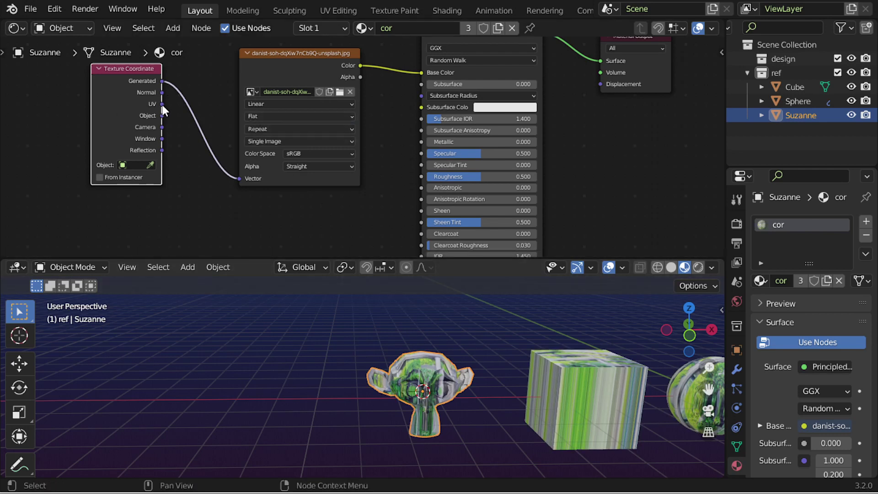
Reconnect Texture Coordinate UV to the Image Texture's Vector and select all objects
drag(163, 105, 240, 178)
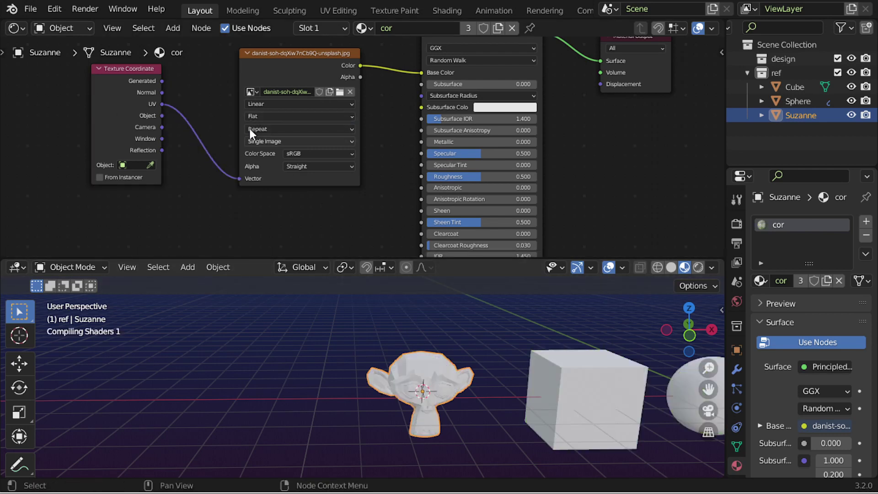
middle_drag(398, 336, 360, 355)
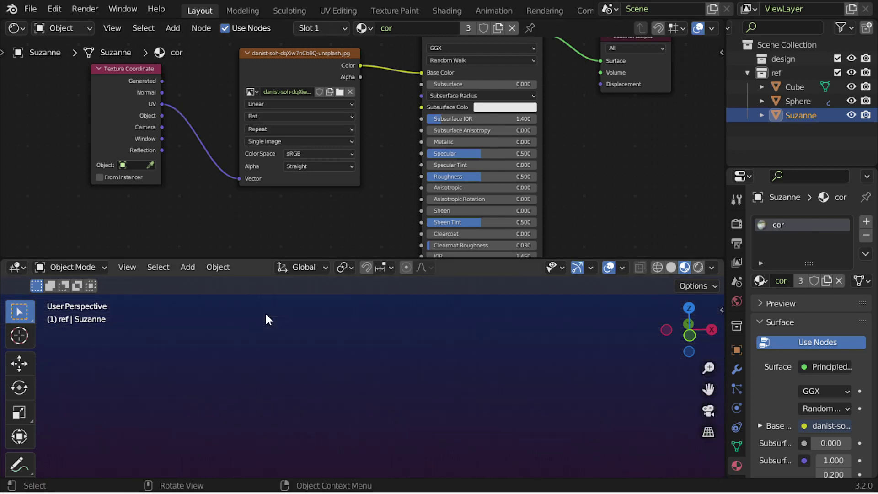
key(a)
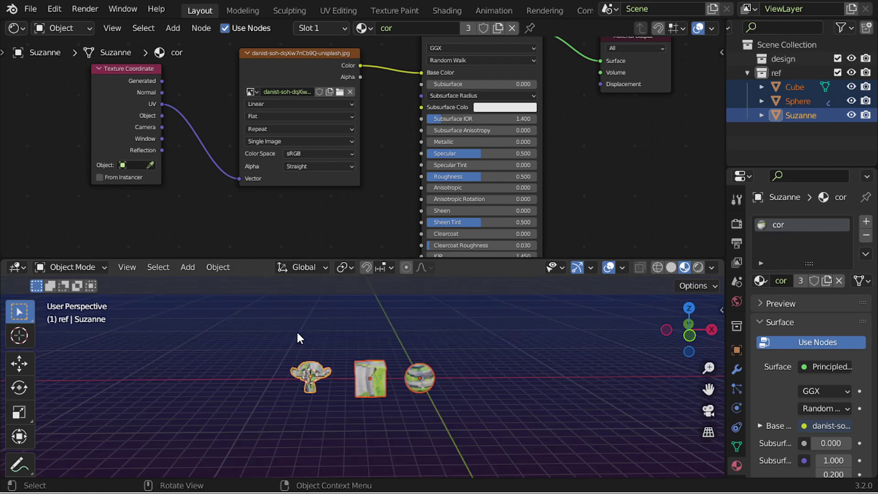
scroll(391, 334, up, 5)
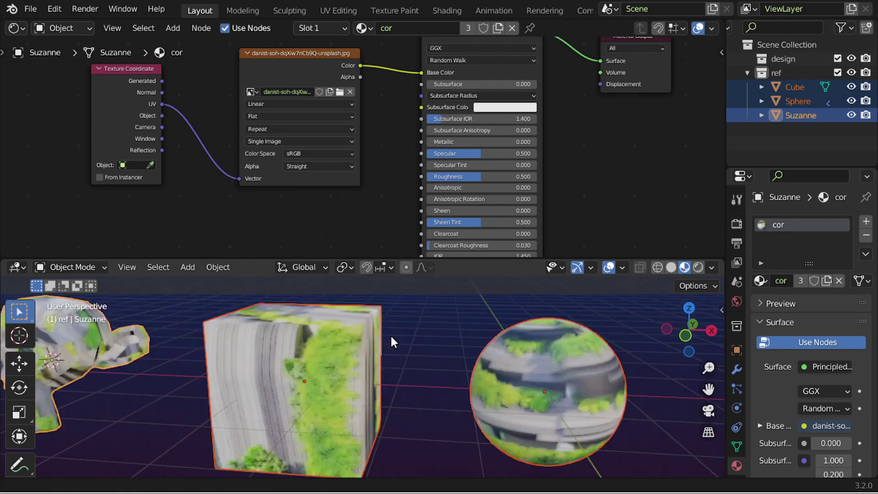
scroll(393, 342, down, 2)
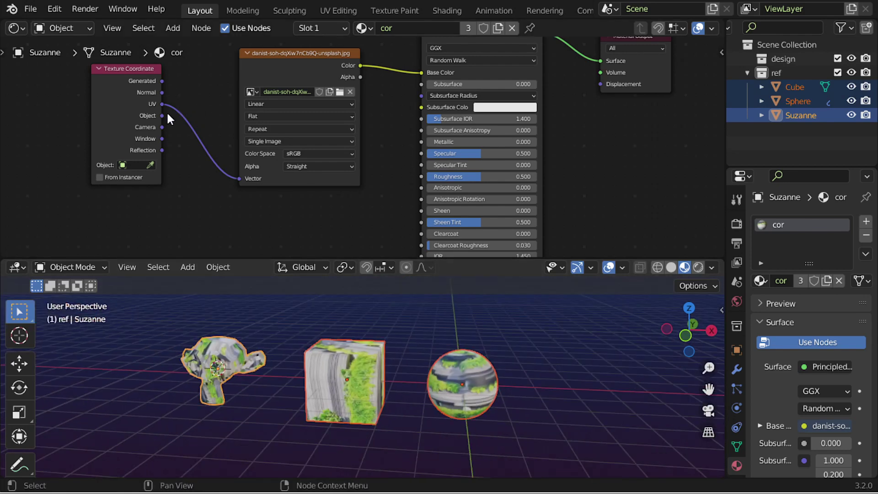
Relink the texture Vector to Object coordinates, check Interpolation, and begin scaling Suzanne
drag(162, 114, 253, 178)
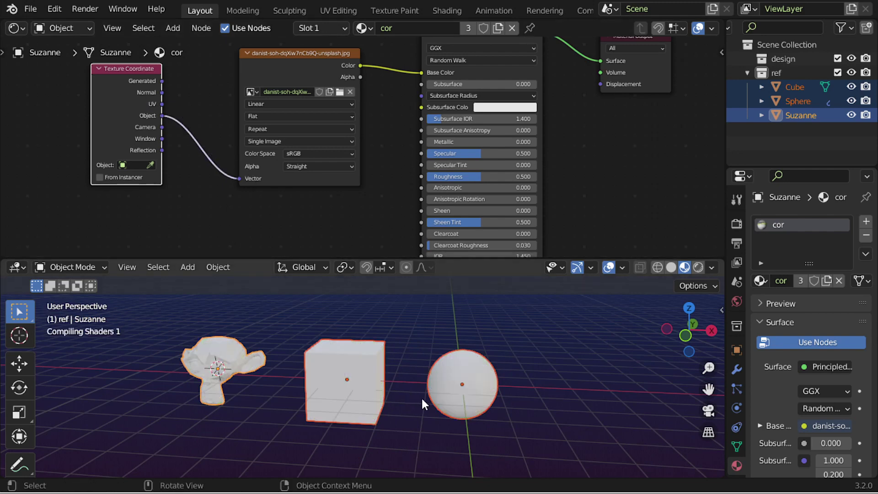
mouse_move(431, 404)
middle_down()
mouse_move(398, 392)
mouse_move(435, 383)
mouse_move(399, 370)
mouse_move(384, 345)
middle_up()
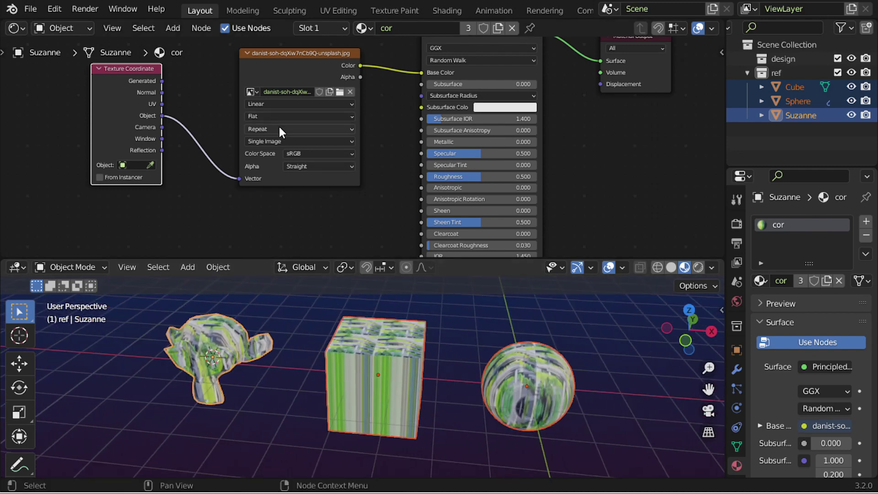
click(268, 103)
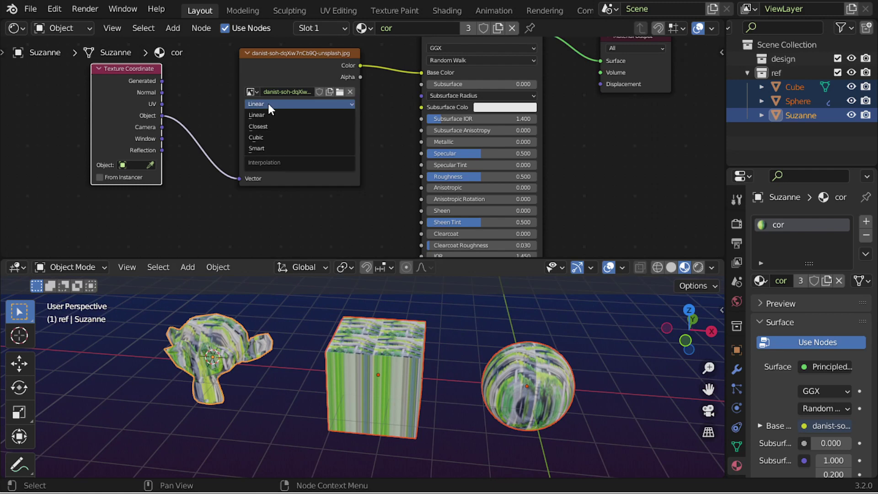
mouse_move(266, 329)
middle_down()
mouse_move(377, 335)
mouse_move(478, 357)
middle_up()
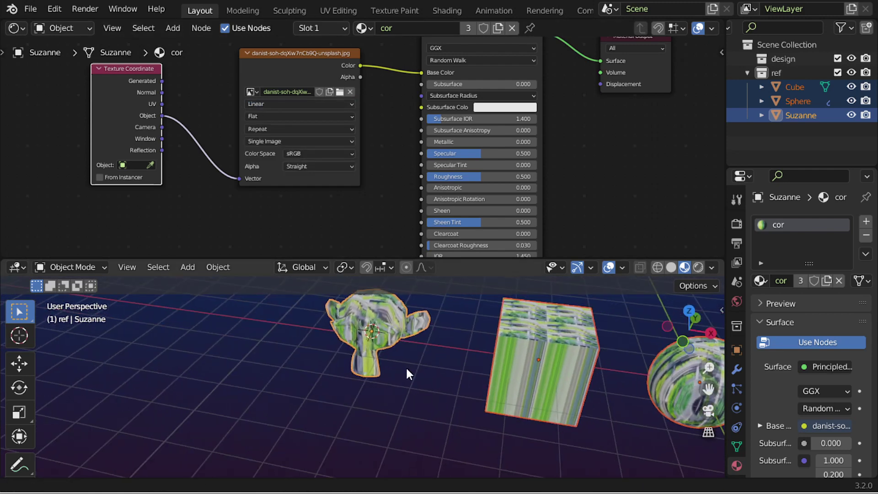
mouse_move(405, 367)
ctrl+middle_down()
mouse_move(400, 384)
mouse_move(385, 372)
ctrl+middle_up()
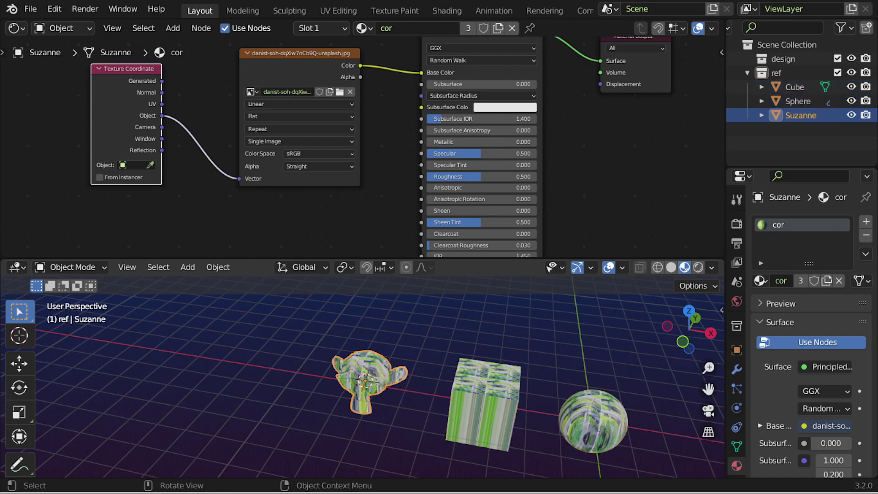
key(s)
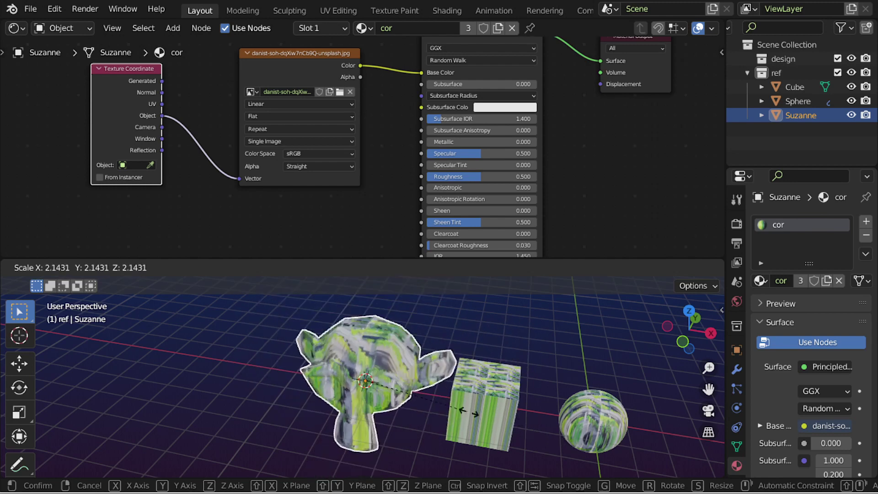
Duplicate Suzanne leftward along X and enlarge the original Suzanne to 2.838
click(420, 403)
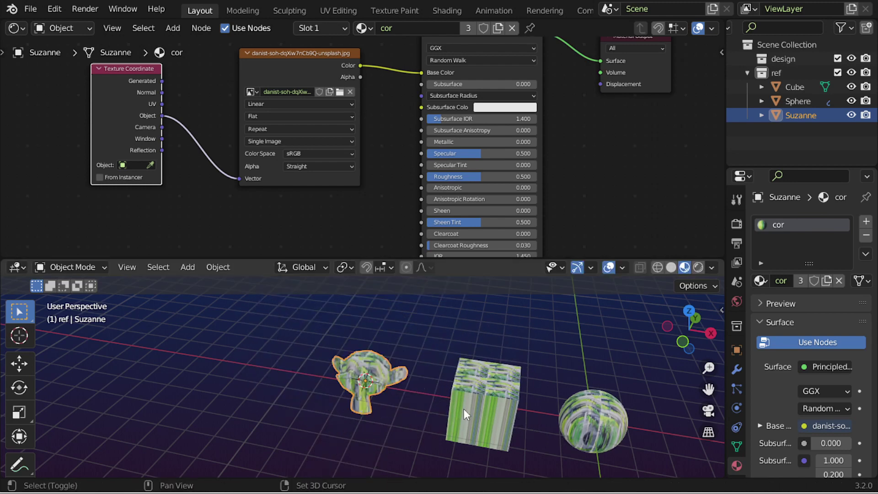
key(shift+d)
key(x)
click(330, 402)
click(371, 385)
key(s)
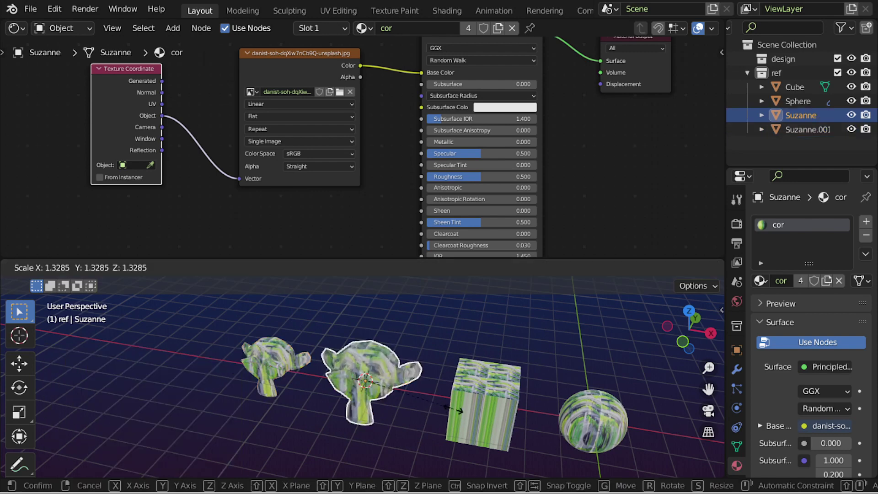
click(547, 429)
Review Suzanne's transform values in the sidebar and apply its scale
key(ctrl+a)
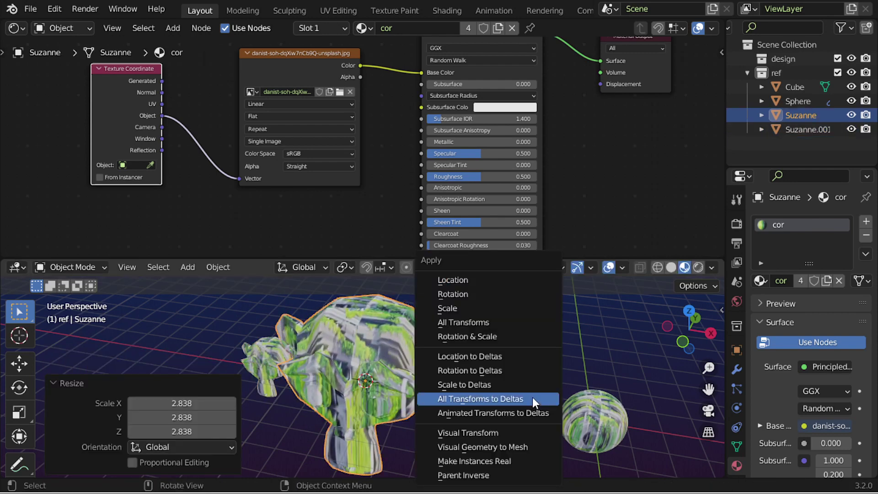
key(Escape)
key(n)
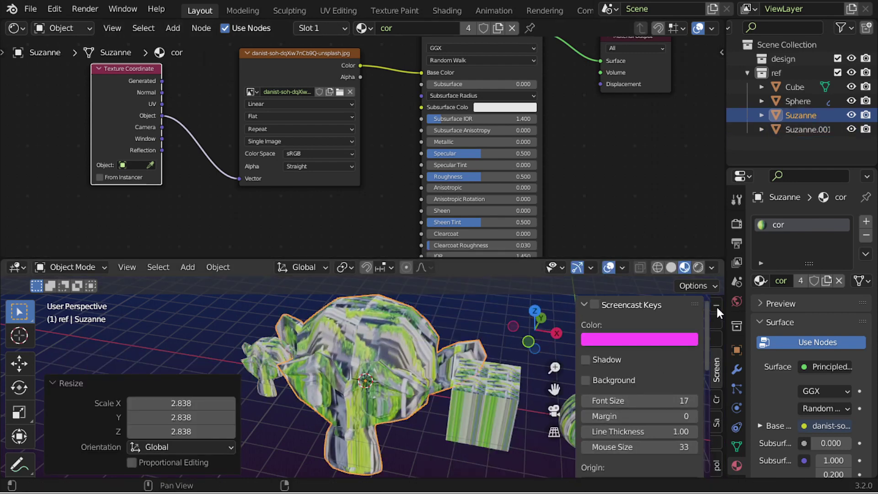
click(716, 305)
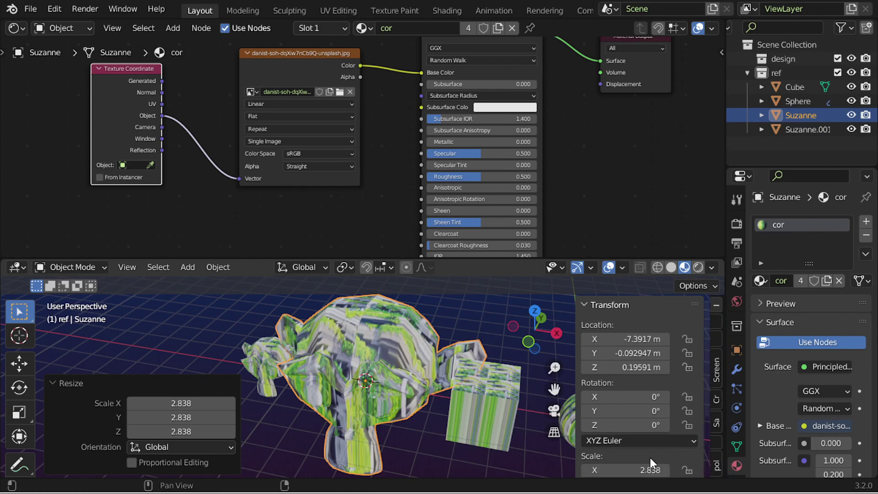
key(n)
key(ctrl+a)
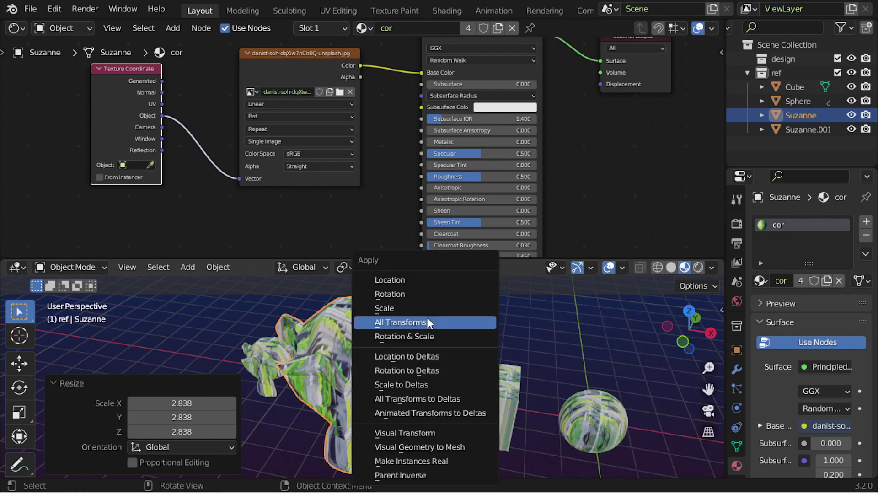
click(425, 313)
Reframe the view, select Suzanne.001 and map the photo with Generated coordinates
scroll(415, 331, down, 5)
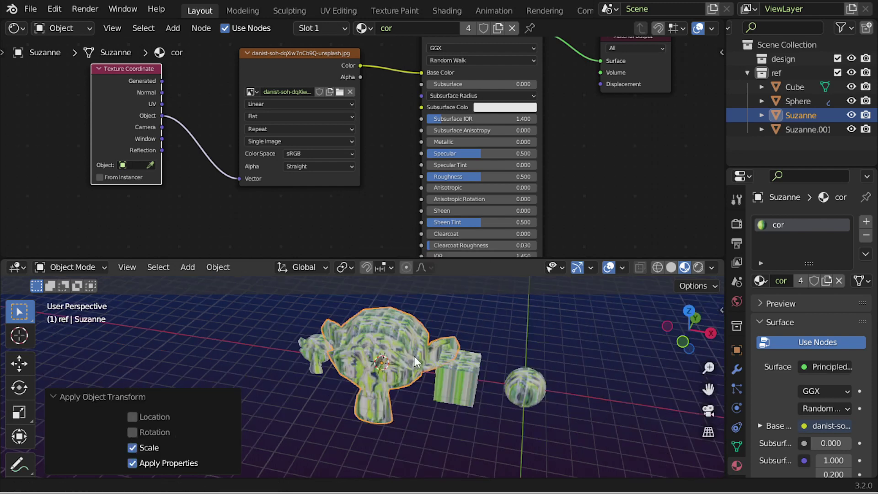
mouse_move(413, 356)
middle_down()
mouse_move(438, 352)
mouse_move(485, 369)
middle_up()
scroll(485, 370, up, 3)
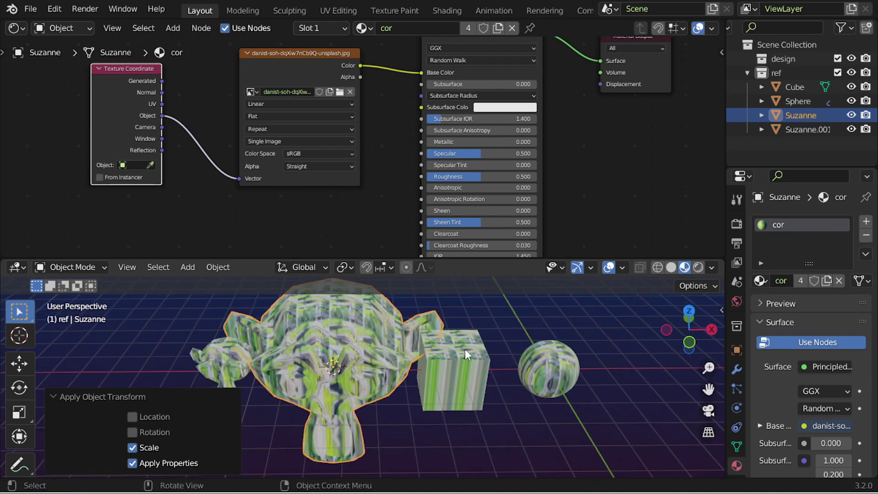
scroll(465, 350, up, 2)
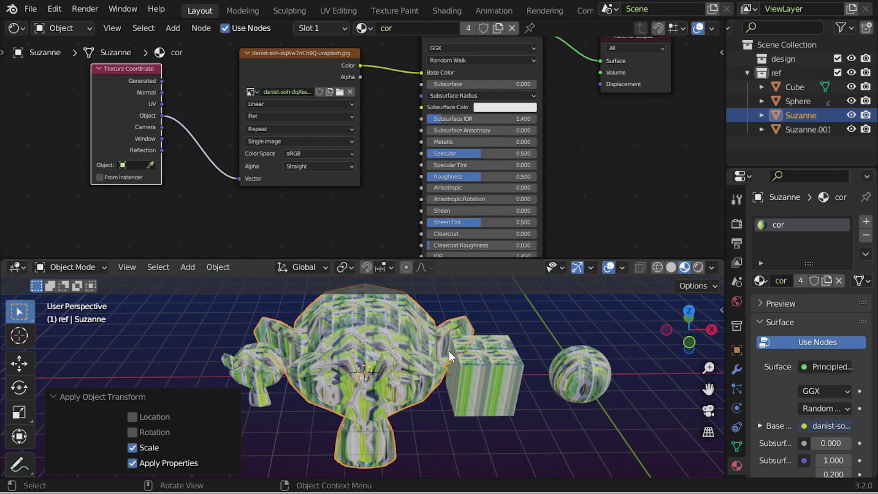
shift+middle_drag(329, 367, 295, 364)
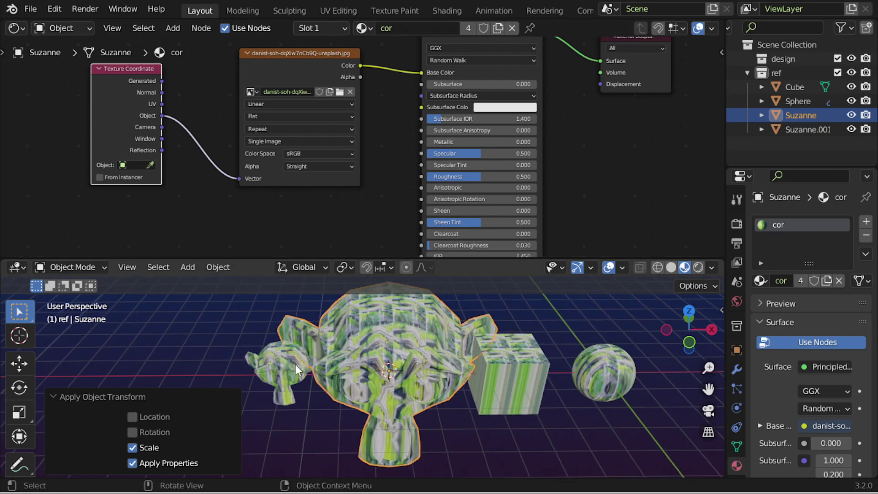
click(295, 364)
mouse_move(162, 81)
mouse_down()
mouse_move(246, 190)
mouse_move(246, 181)
mouse_up()
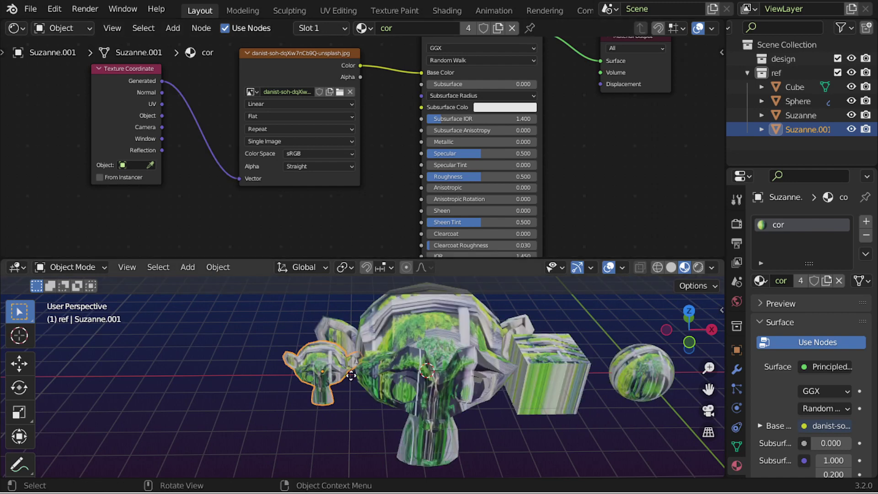
Move Suzanne.001 left, scale it to 4.360 and apply its scale
key(g)
click(269, 369)
key(s)
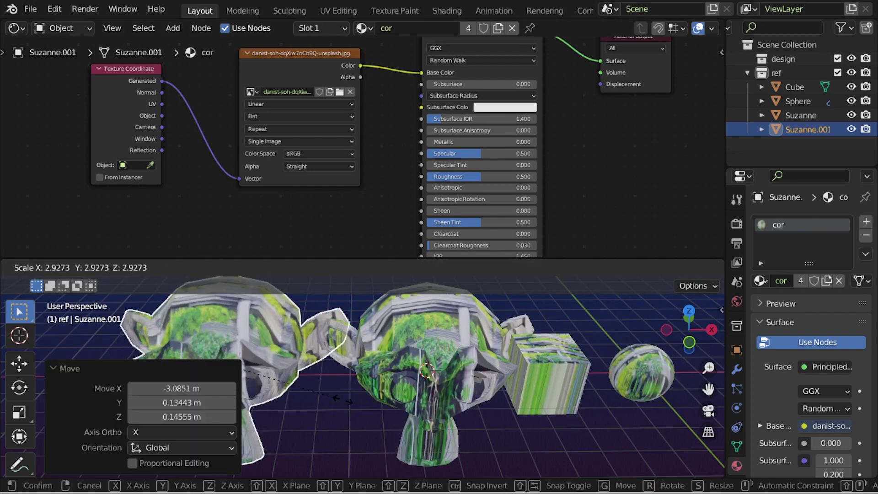
click(422, 364)
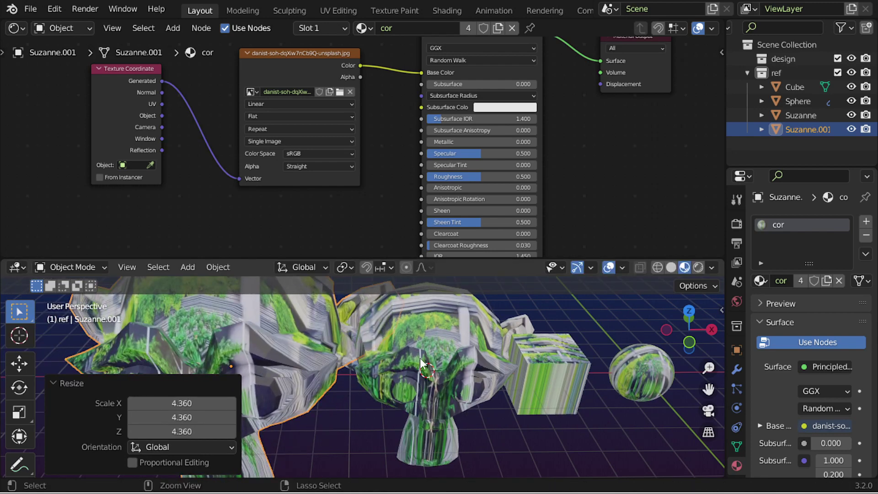
key(ctrl+a)
click(355, 309)
Reposition Suzanne.001 further left and lower after adjusting the view and node graph
scroll(325, 344, down, 2)
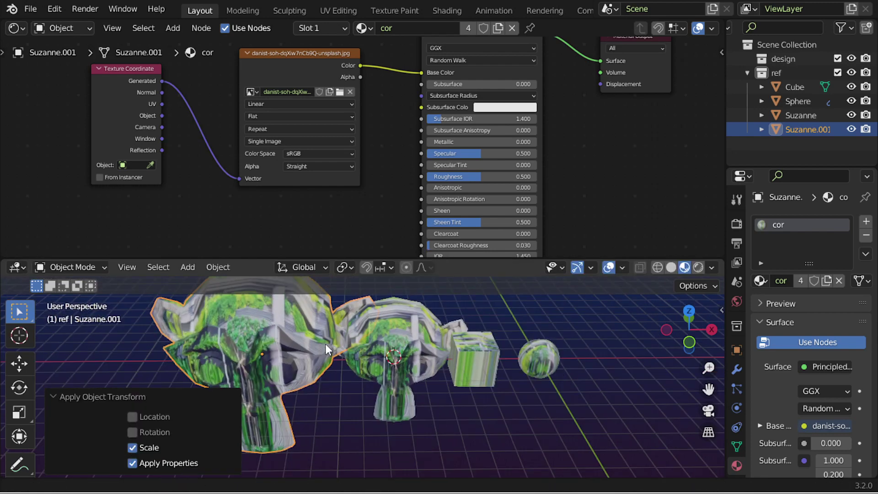
mouse_move(336, 319)
middle_down()
mouse_move(375, 341)
mouse_move(356, 359)
middle_up()
scroll(357, 358, up, 4)
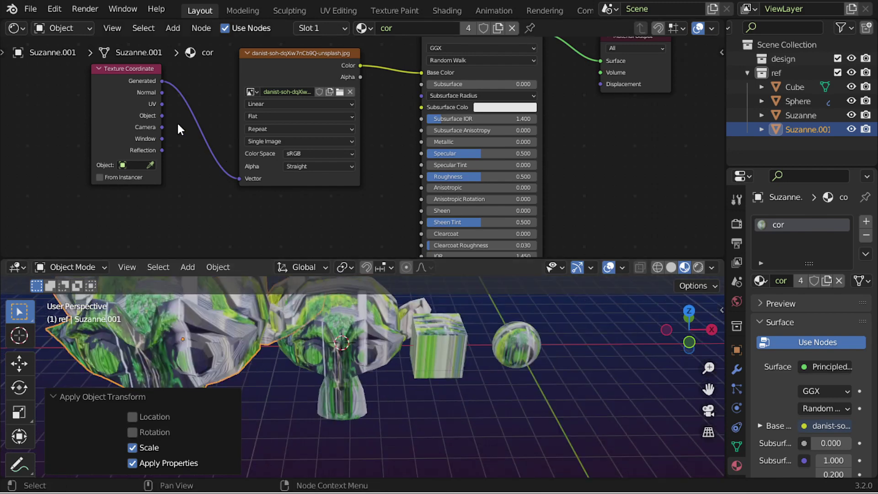
middle_drag(204, 129, 221, 129)
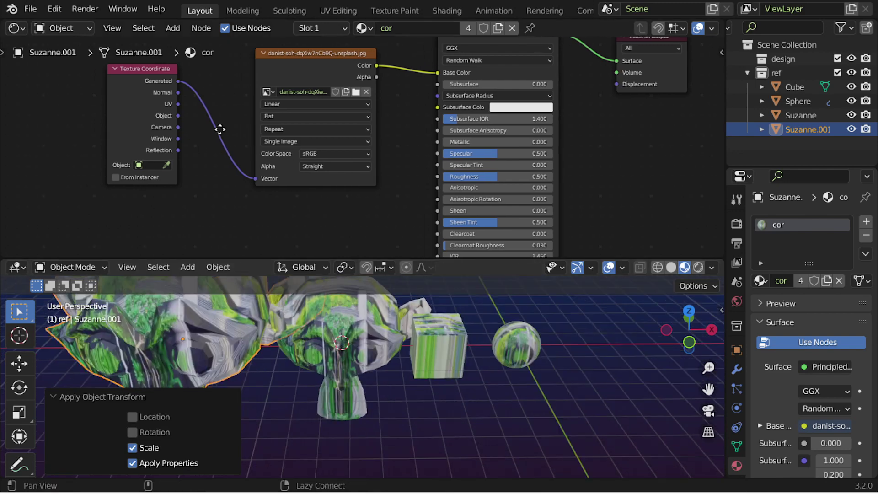
key(g)
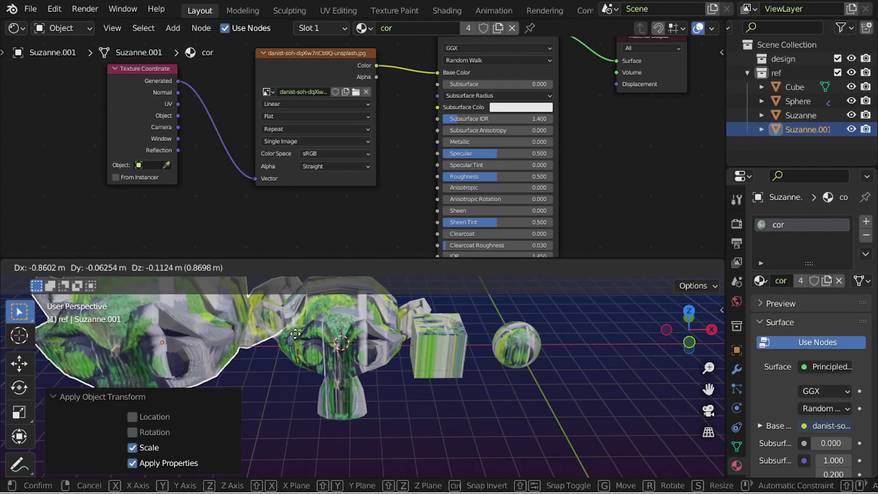
click(273, 344)
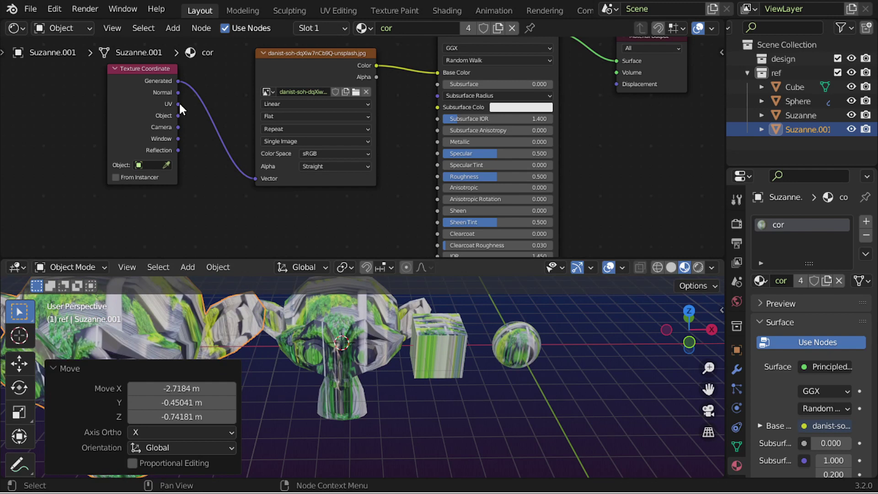
Relink Texture Coordinate UV to the photo's Vector input and re-angle the view
drag(178, 103, 255, 179)
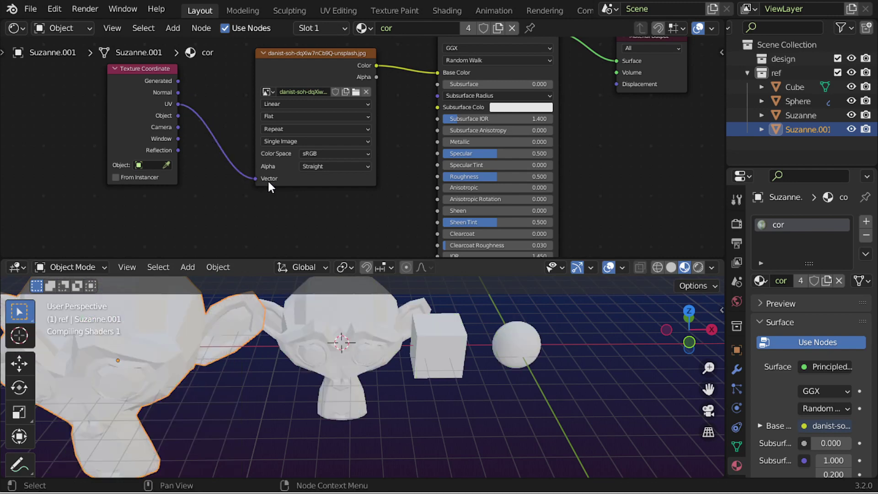
mouse_move(355, 300)
middle_down()
mouse_move(436, 316)
mouse_move(313, 346)
middle_up()
scroll(455, 340, down, 3)
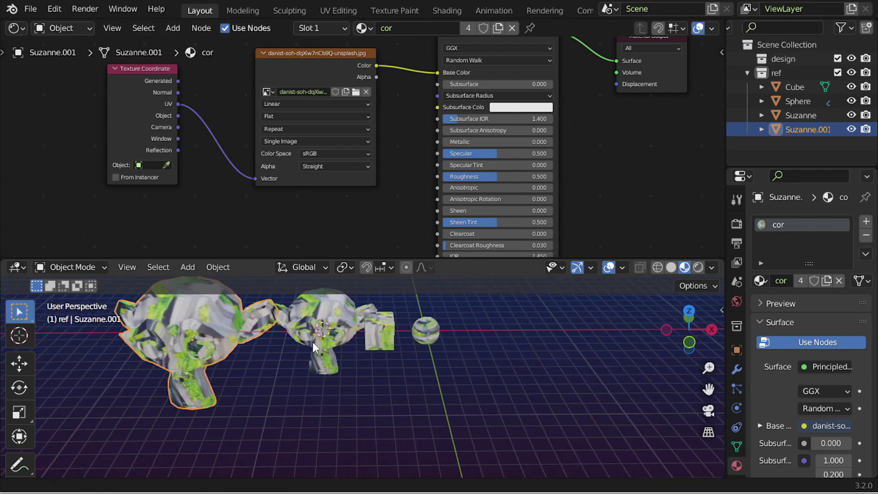
scroll(364, 315, up, 3)
mouse_move(364, 315)
middle_down()
mouse_move(364, 339)
mouse_move(360, 324)
middle_up()
scroll(359, 324, up, 2)
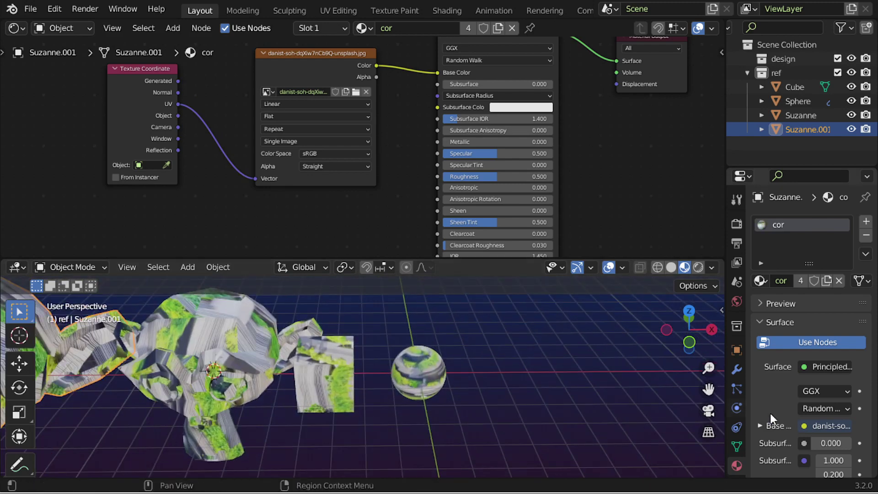
Show Suzanne.001's Object Data properties and expand UV Maps, listing UVMap
click(737, 445)
click(764, 245)
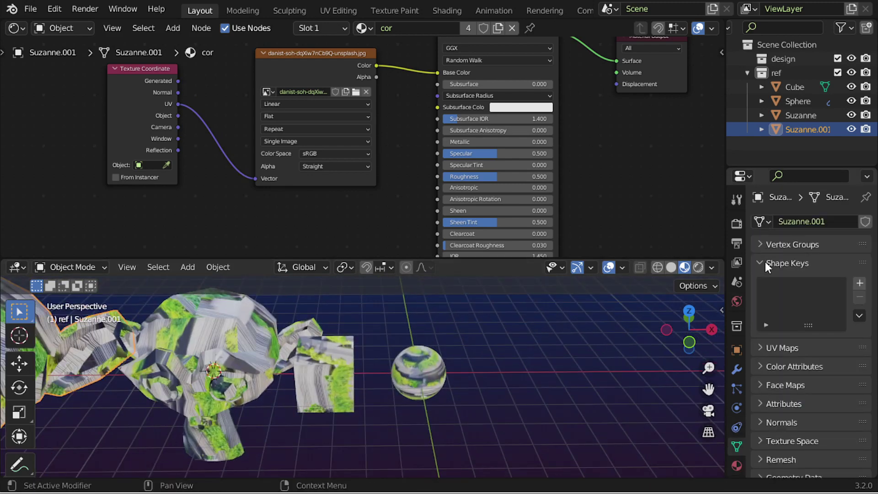
click(765, 264)
click(773, 282)
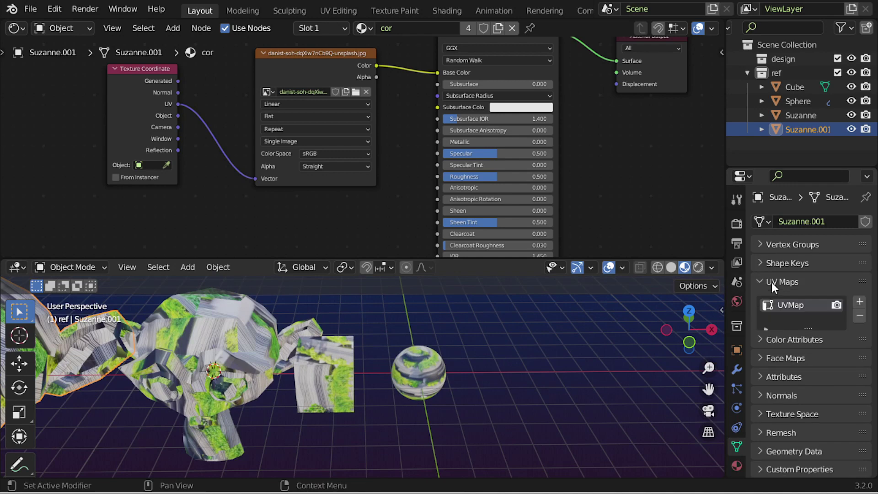
Add a second UV map to Suzanne named fmt and make it the render map
shift+middle_drag(398, 341, 390, 344)
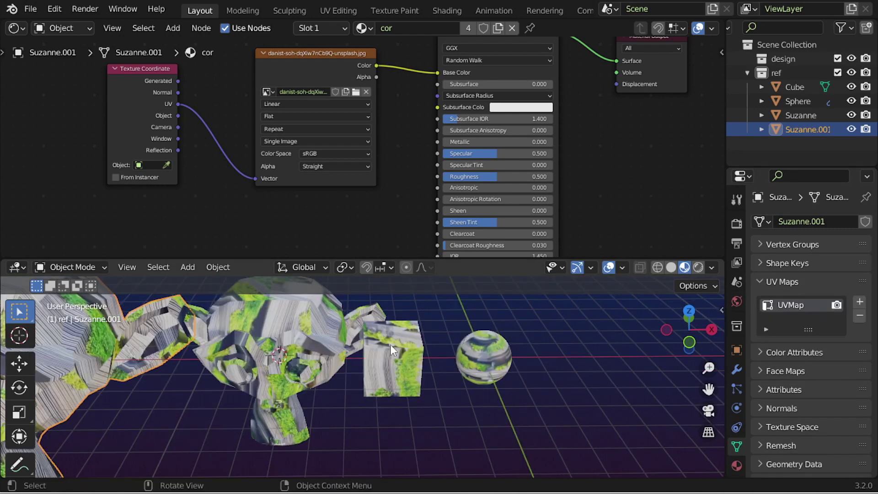
click(326, 333)
key(Tab)
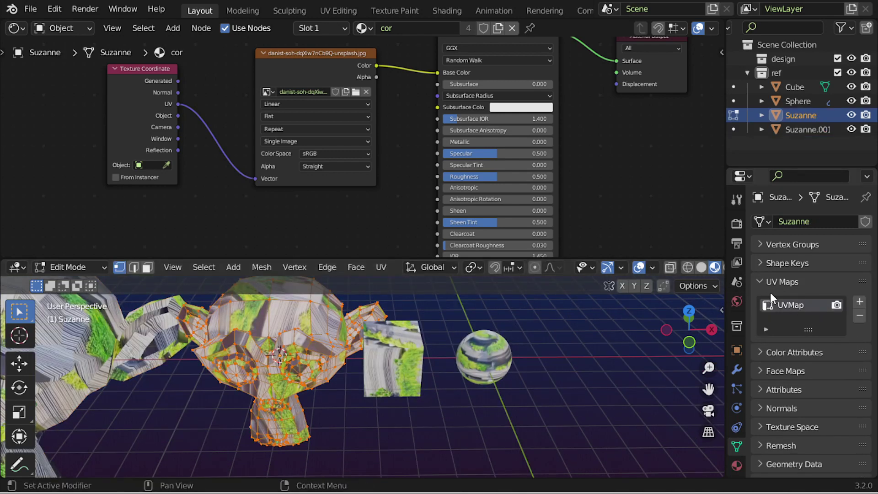
click(860, 302)
double_click(792, 319)
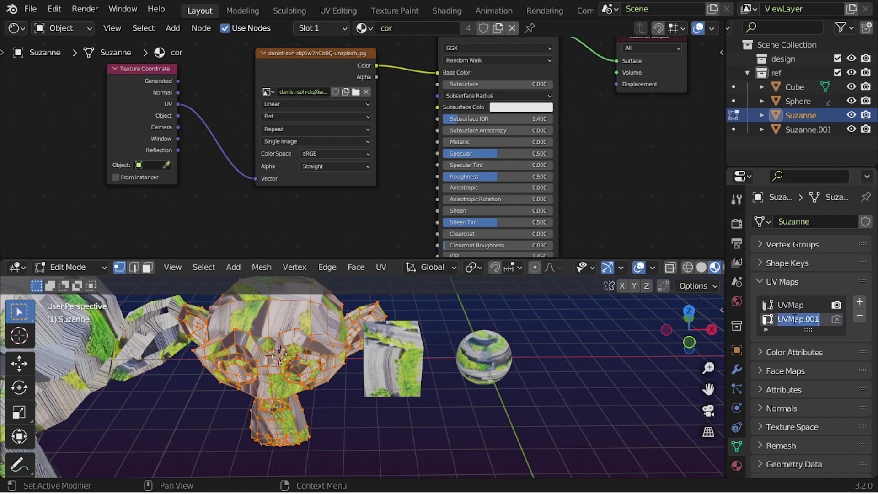
click(837, 319)
double_click(809, 318)
text(fmt)
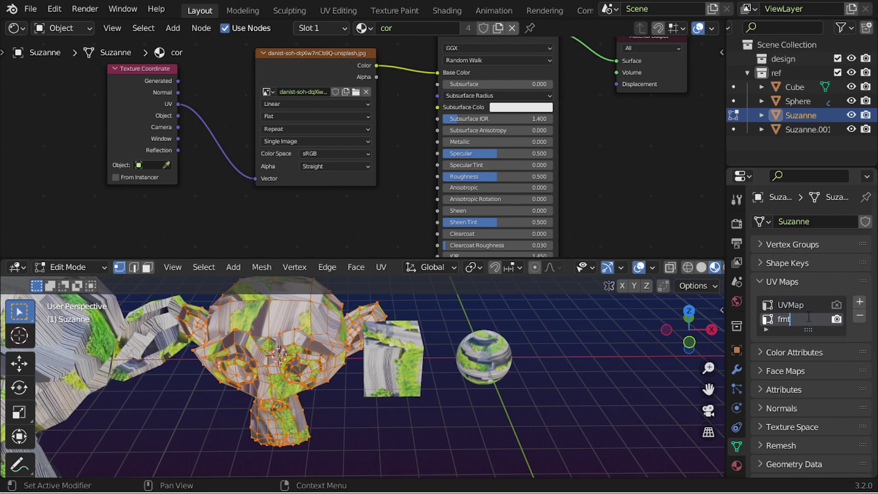
Project Suzanne's fmt UVs from the front orthographic view
key(KP_1)
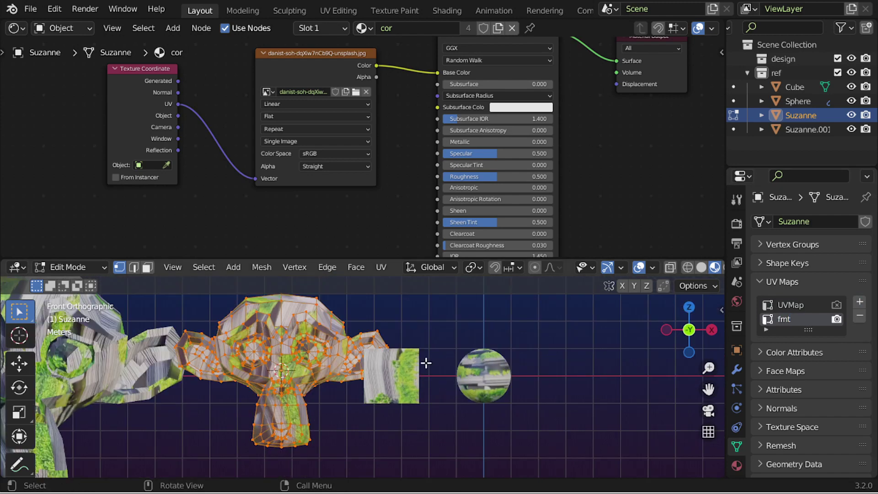
key(u)
click(393, 407)
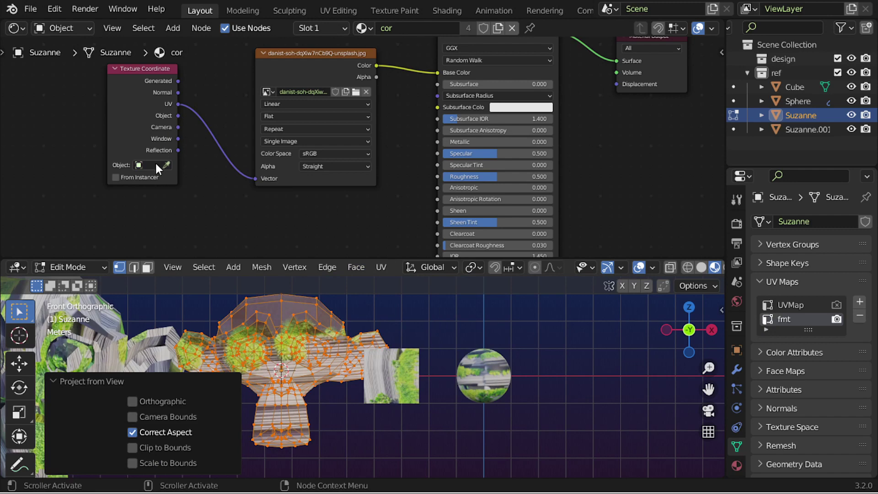
Replace the Texture Coordinate node with a UV Map node set to fmt, feeding Vector
click(149, 89)
key(x)
key(shift+a)
click(164, 100)
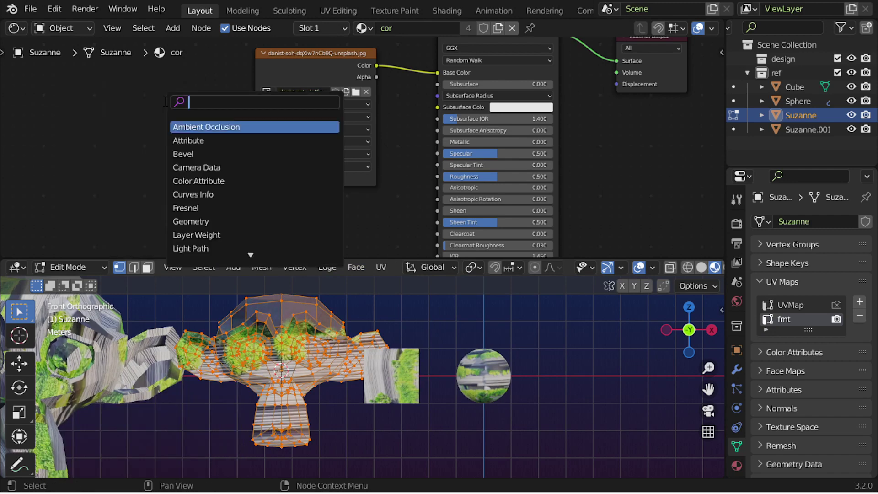
text(uv)
click(183, 126)
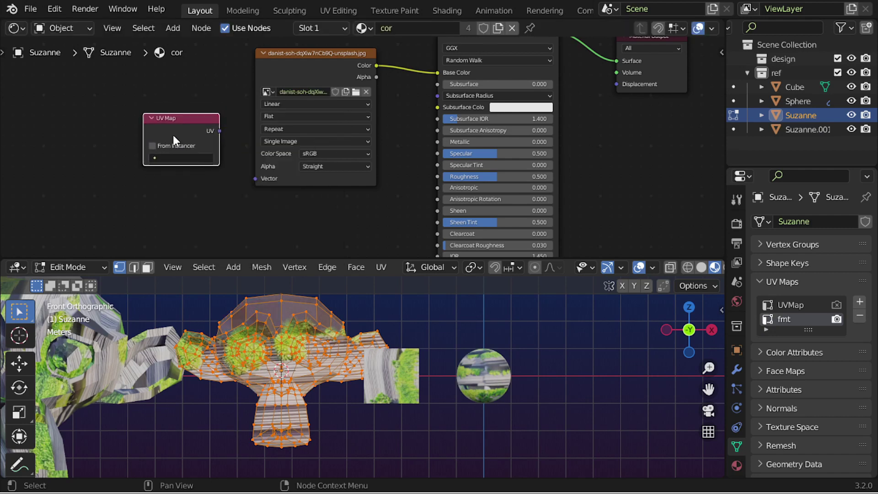
click(180, 158)
click(183, 183)
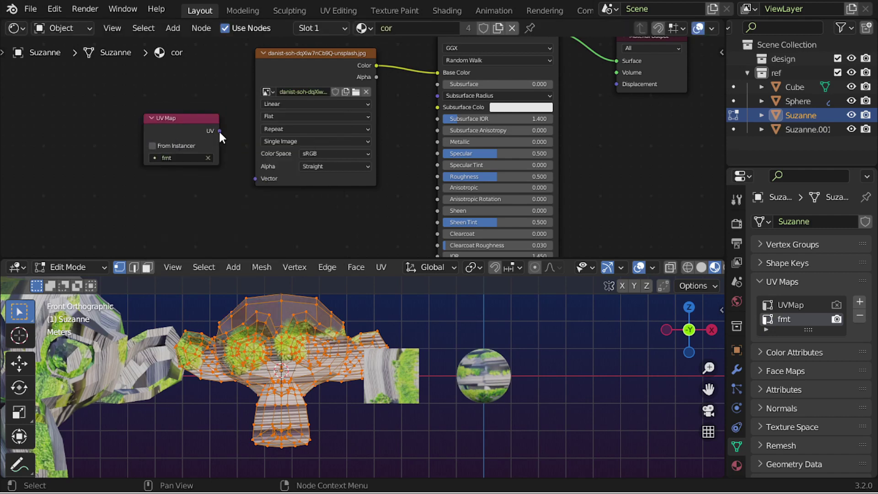
drag(220, 131, 255, 179)
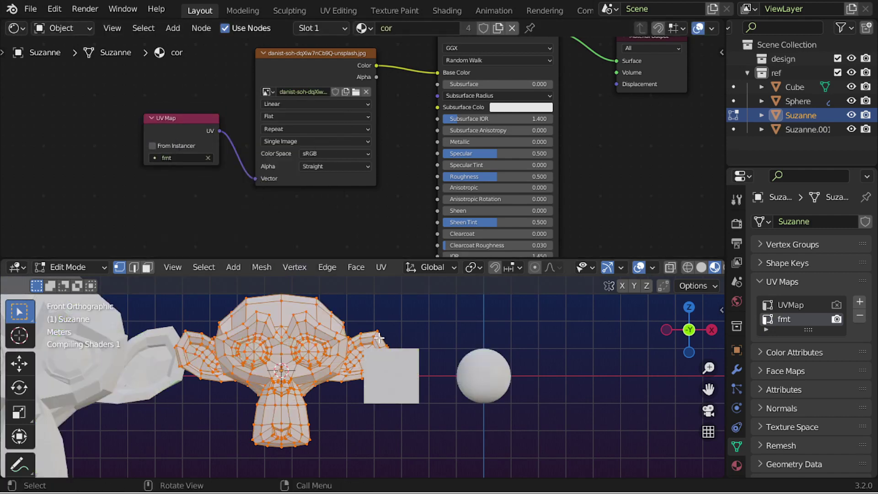
Return to Object Mode, frame all objects in front view and select the Cube
scroll(379, 337, down, 3)
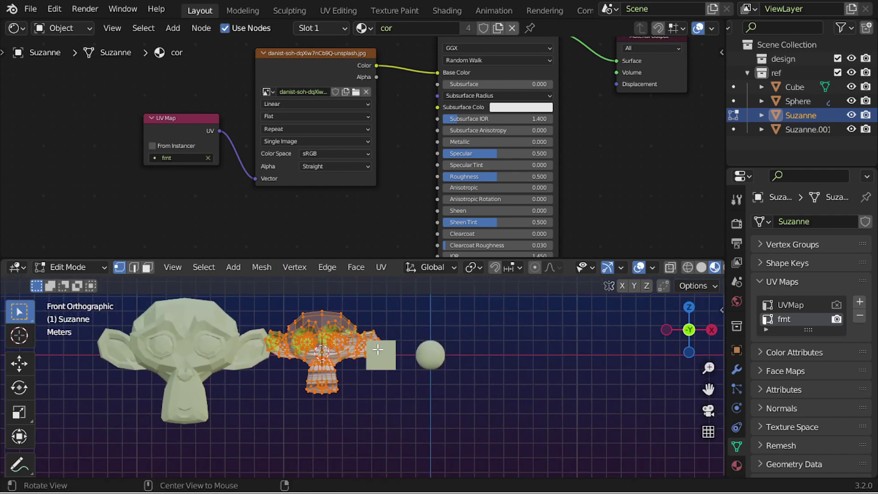
middle_drag(379, 338, 299, 398)
key(Tab)
scroll(354, 343, down, 10)
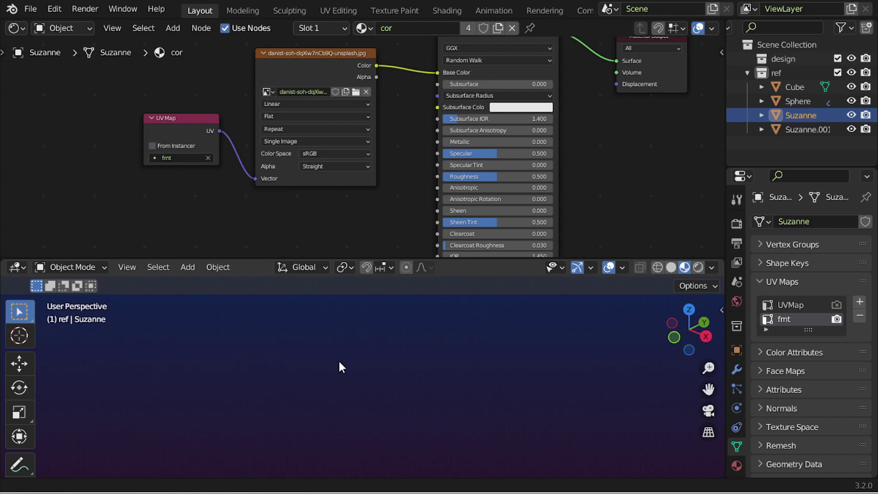
key(a)
key(KP_1)
key(Home)
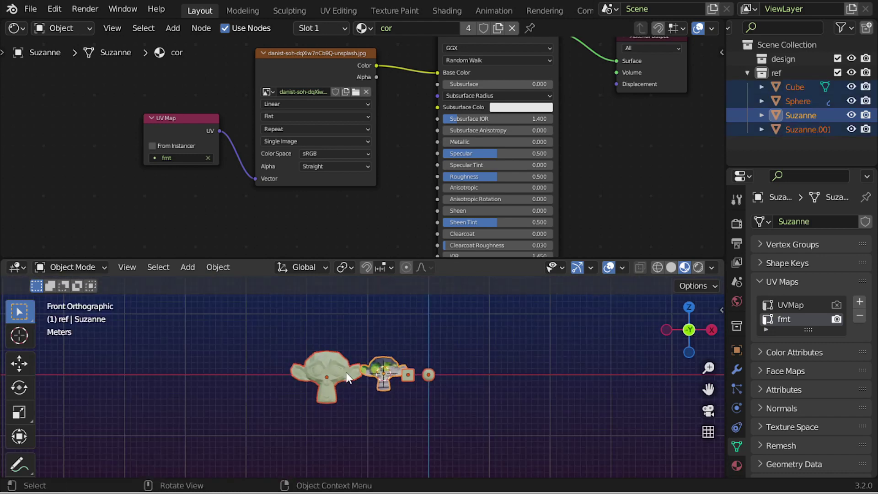
scroll(459, 356, up, 4)
click(327, 358)
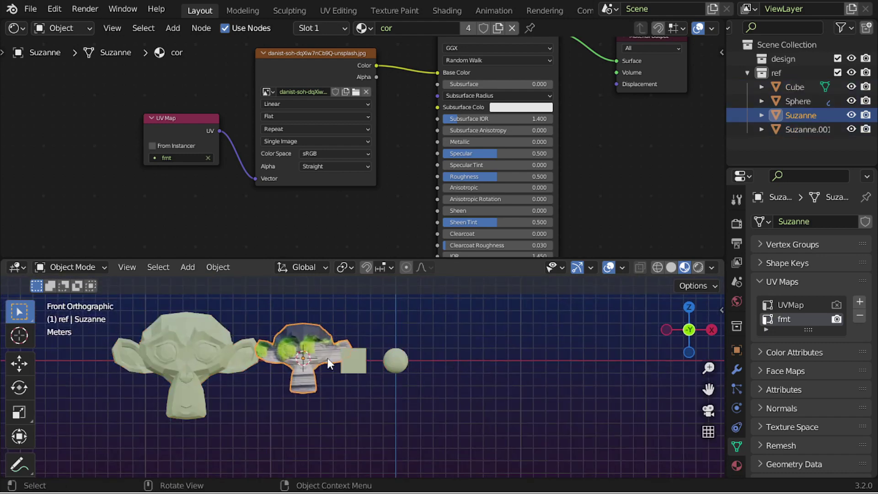
click(346, 357)
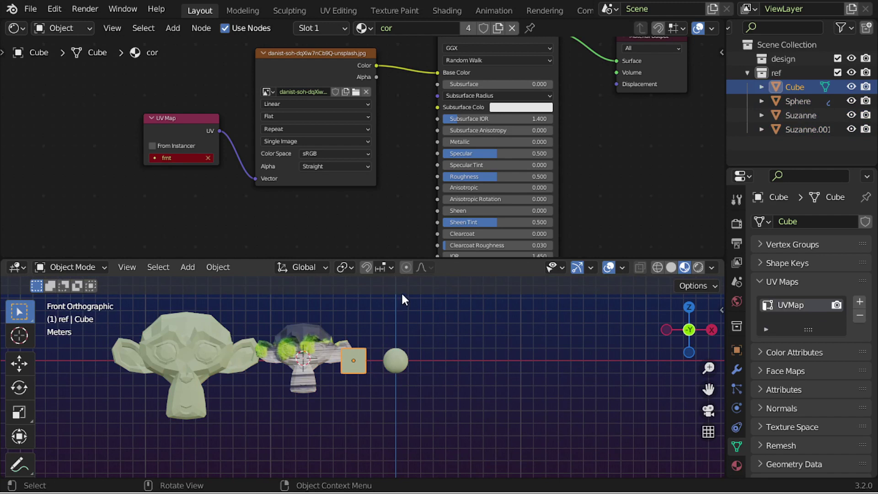
Make the Cube's material a single-user copy named 2
click(472, 28)
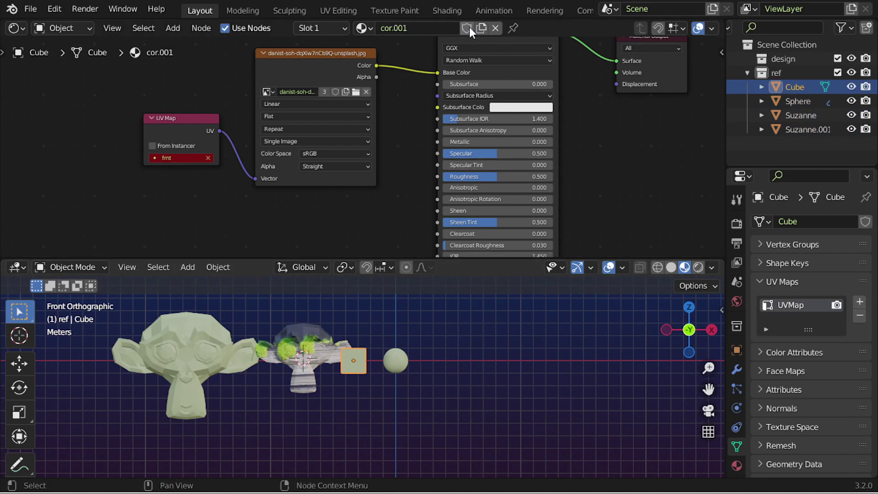
double_click(426, 28)
text(2)
key(Return)
Replace material 2's UV Map node with a new one set to UVMap, linked to Vector
click(182, 120)
key(x)
key(shift+a)
click(178, 112)
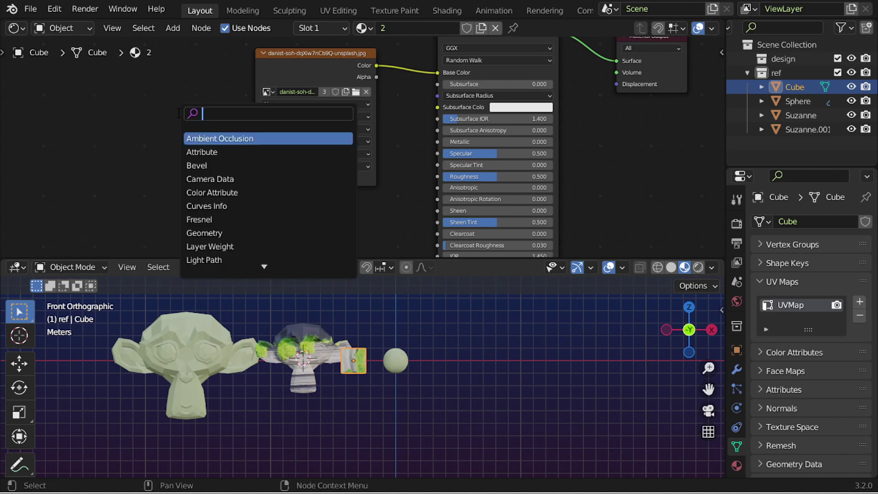
text(uv)
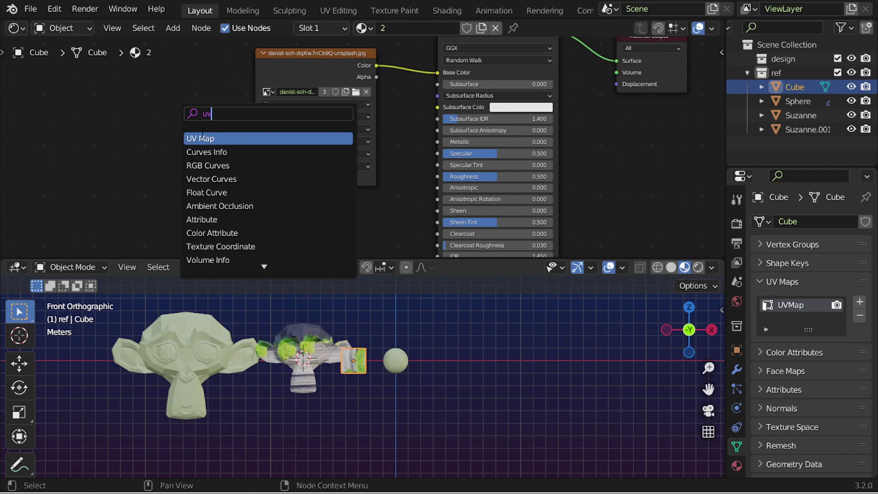
click(203, 138)
click(192, 158)
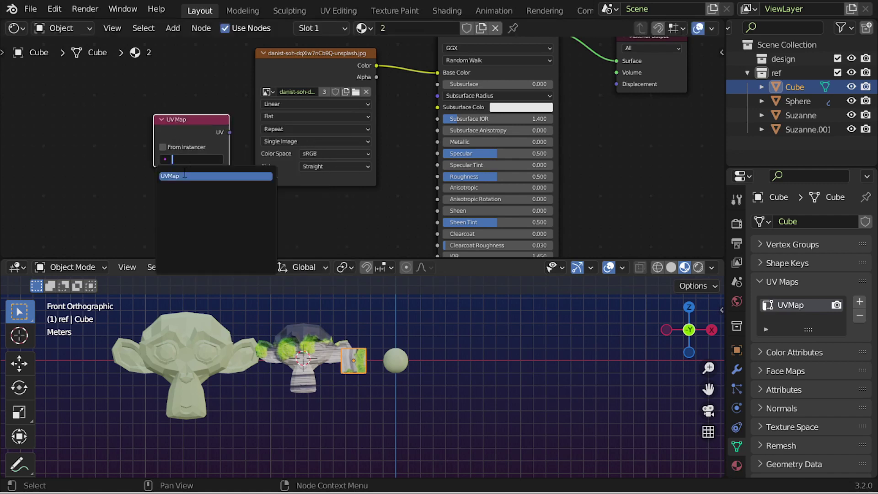
click(185, 176)
drag(229, 132, 261, 184)
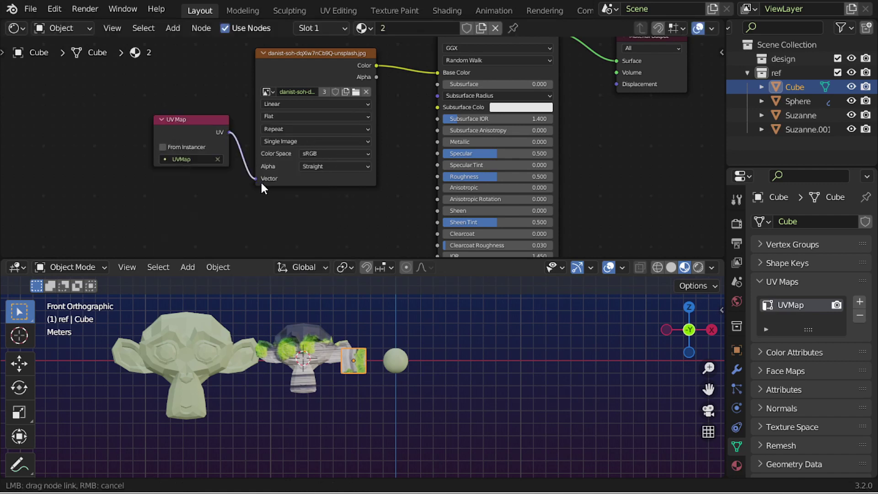
click(202, 131)
Swap the UV Map node for Texture Coordinate Generated into Vector, with Box projection
key(x)
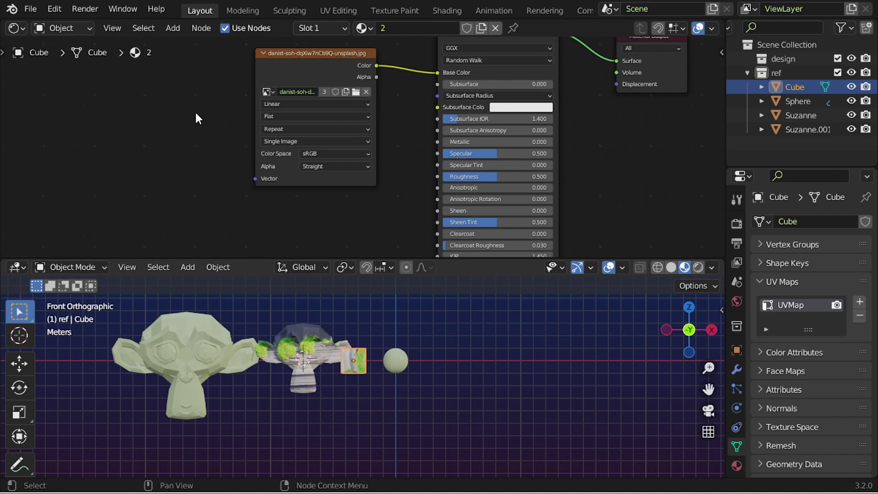
key(shift+a)
click(168, 109)
text(co)
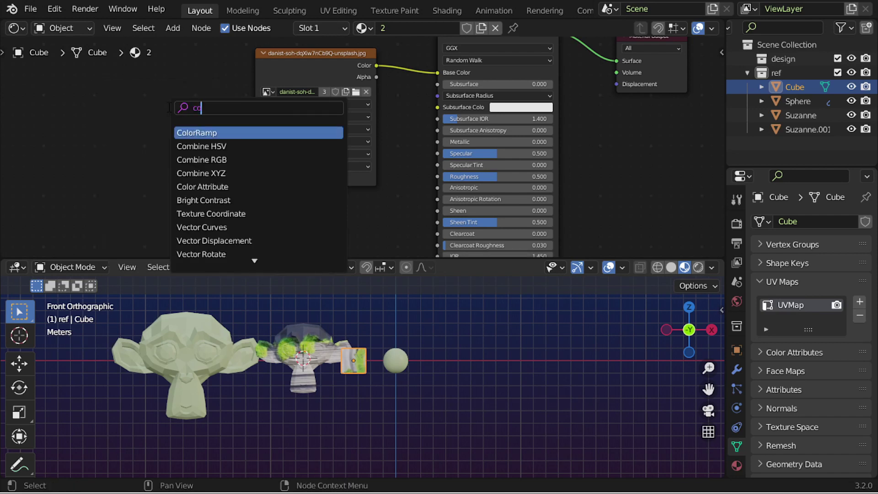
text(ord)
key(Return)
click(199, 134)
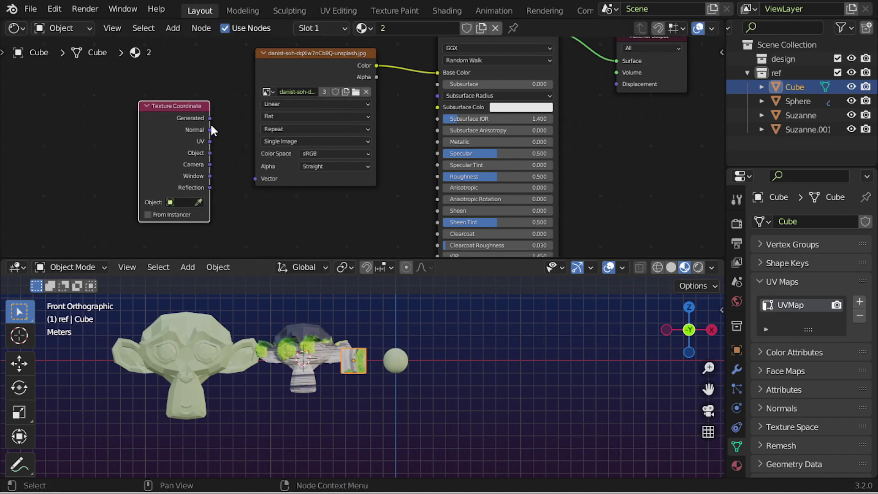
drag(210, 118, 255, 178)
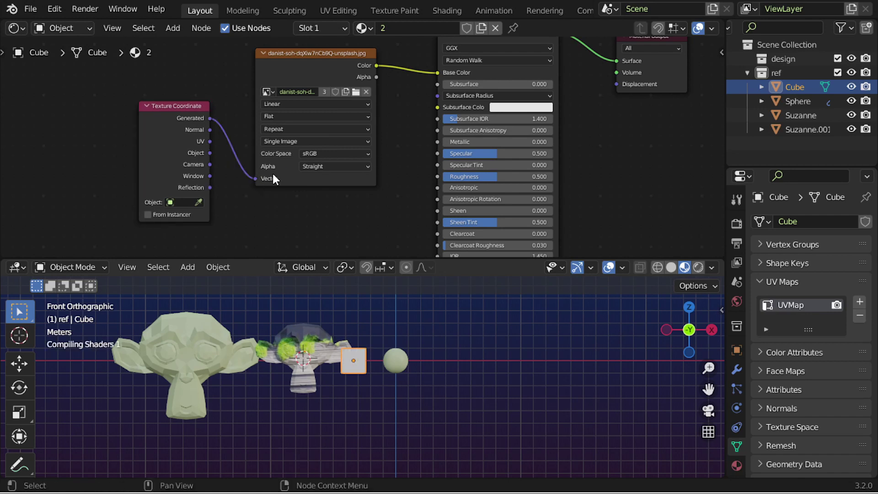
click(306, 118)
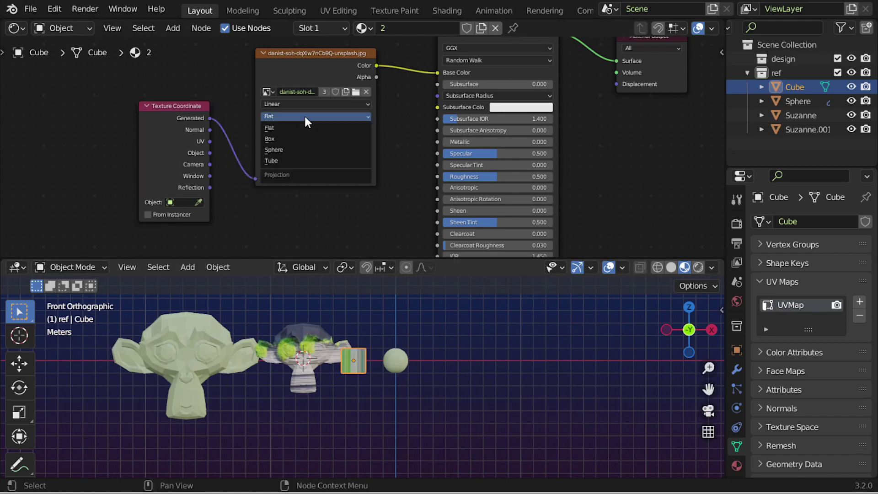
Link the Cube's material 2 onto the Sphere and Suzanne.001
click(401, 365)
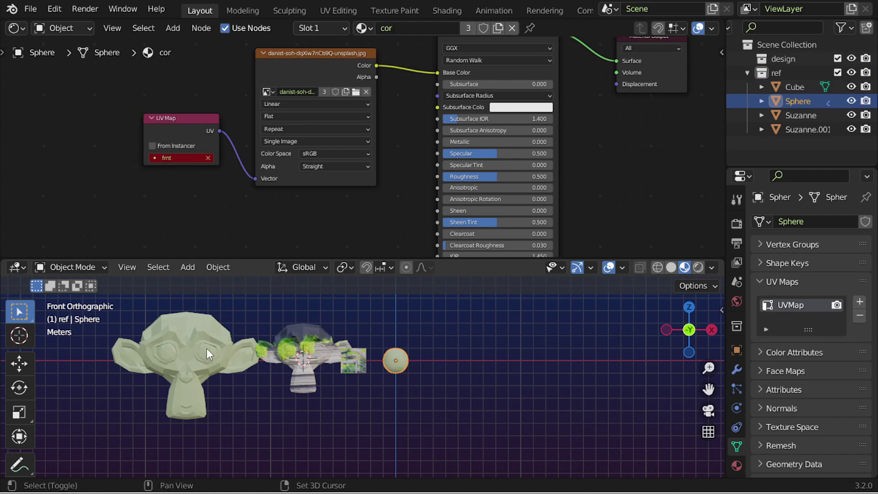
shift+click(207, 353)
shift+click(363, 362)
key(ctrl+l)
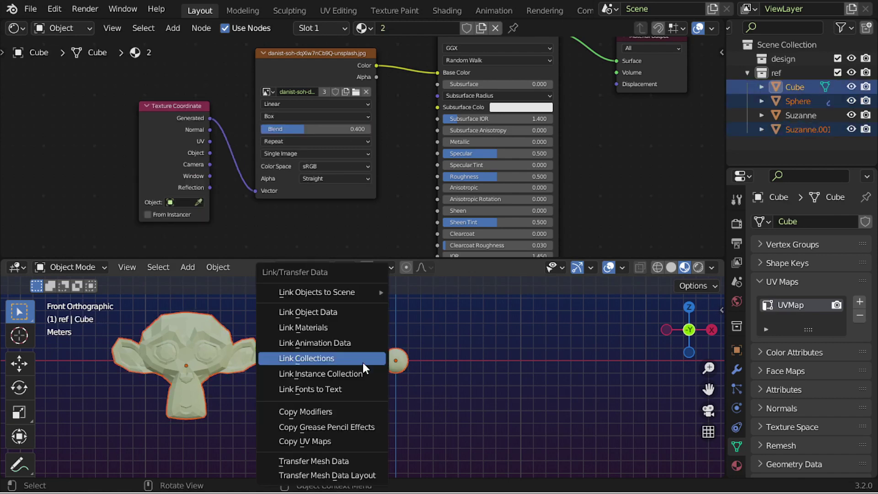
click(364, 328)
Select Suzanne alone and enter Edit Mode
mouse_move(364, 330)
middle_down()
mouse_move(371, 341)
mouse_move(314, 374)
middle_up()
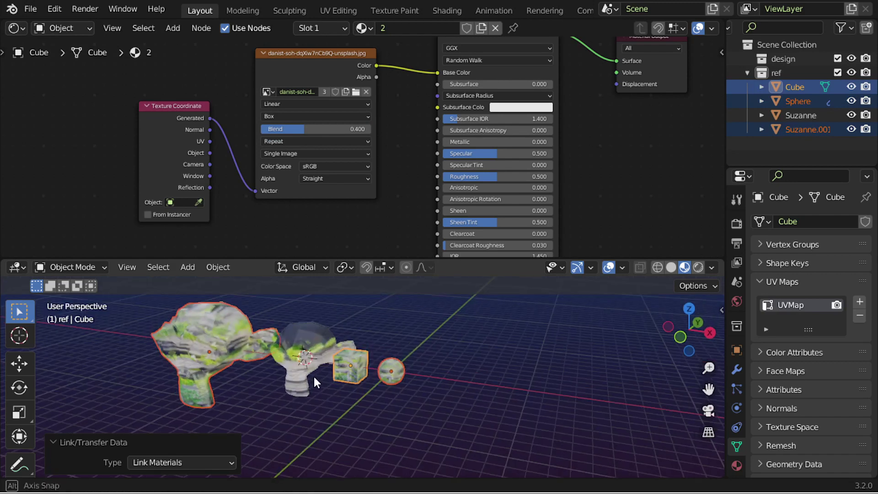
scroll(320, 362, up, 2)
scroll(316, 348, up, 2)
click(315, 337)
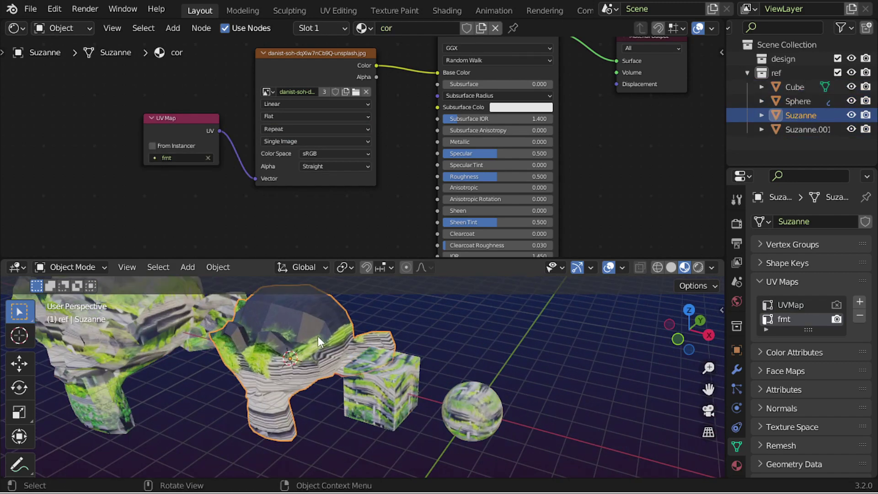
key(Tab)
In top wireframe view, box-select the top of Suzanne's head, then return to solid shading
shift+middle_drag(318, 341, 322, 383)
key(KP_1)
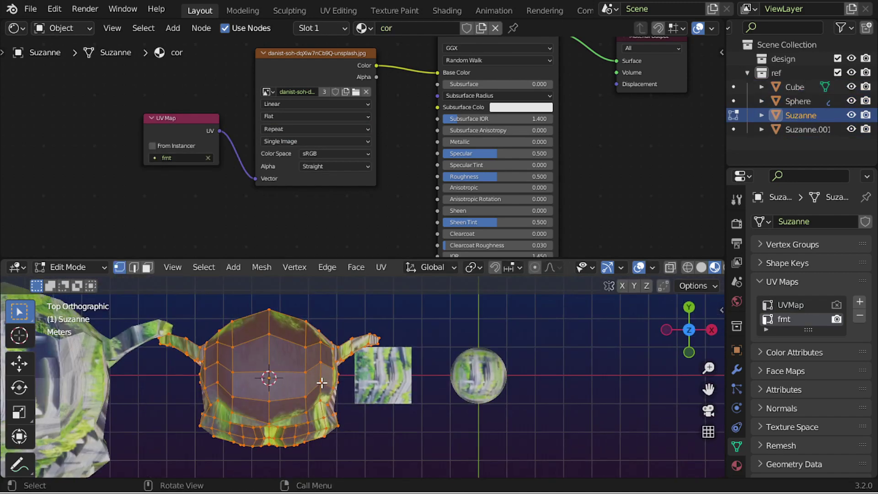
key(KP_7)
scroll(502, 382, down, 3)
key(z)
key(4)
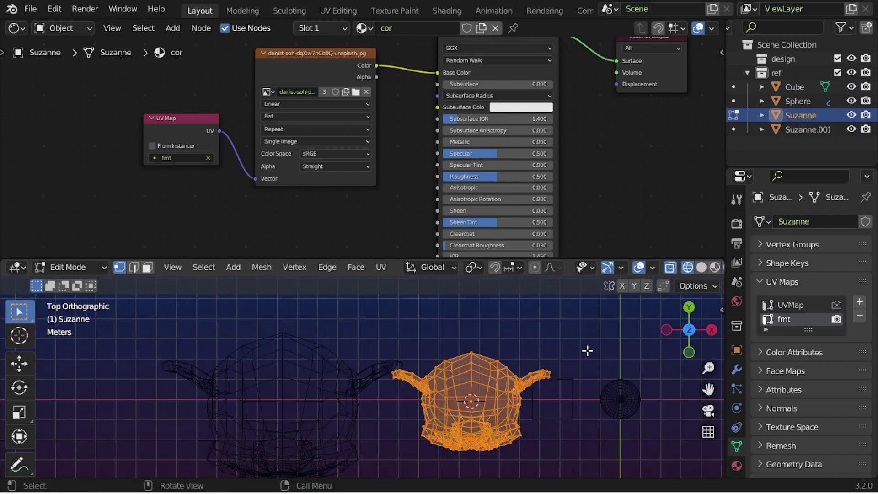
key(alt+a)
key(b)
mouse_move(605, 329)
mouse_down()
mouse_move(352, 430)
mouse_move(347, 412)
mouse_up()
key(shift+z)
mouse_move(556, 433)
shift+middle_down()
mouse_move(483, 419)
mouse_move(438, 353)
shift+middle_up()
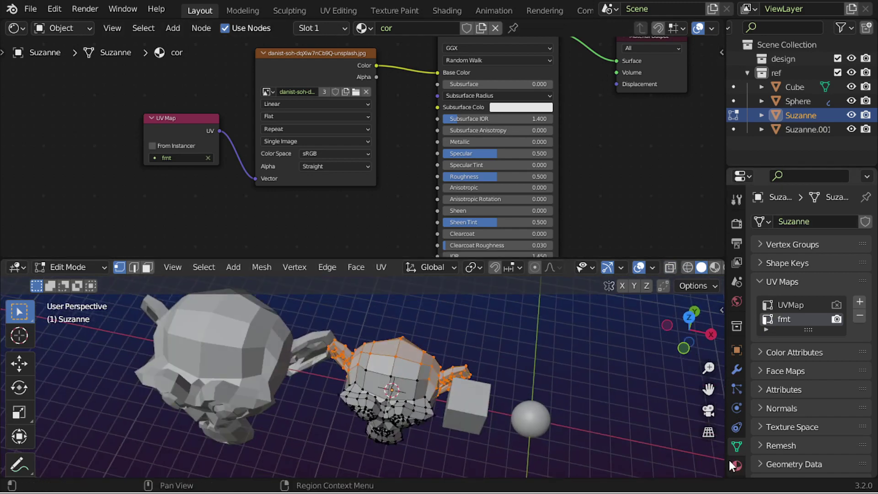
click(737, 466)
Add a second material slot with a new material named back
click(866, 222)
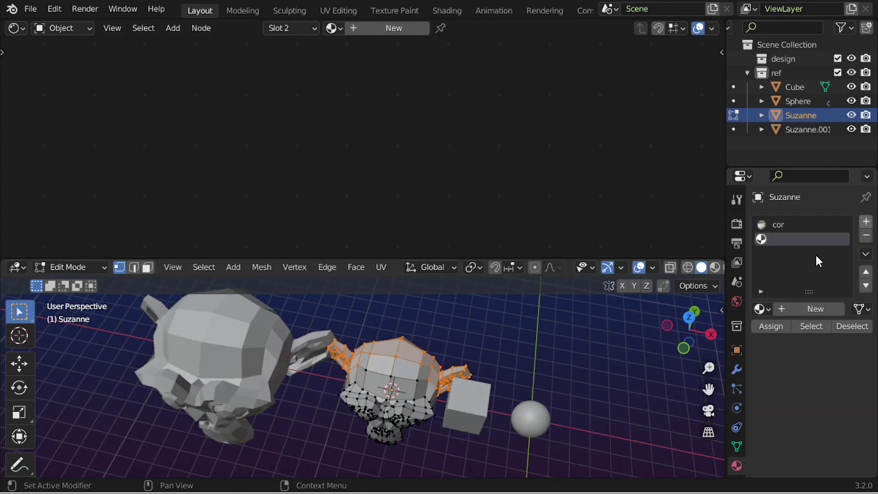
click(795, 309)
double_click(788, 309)
text(back)
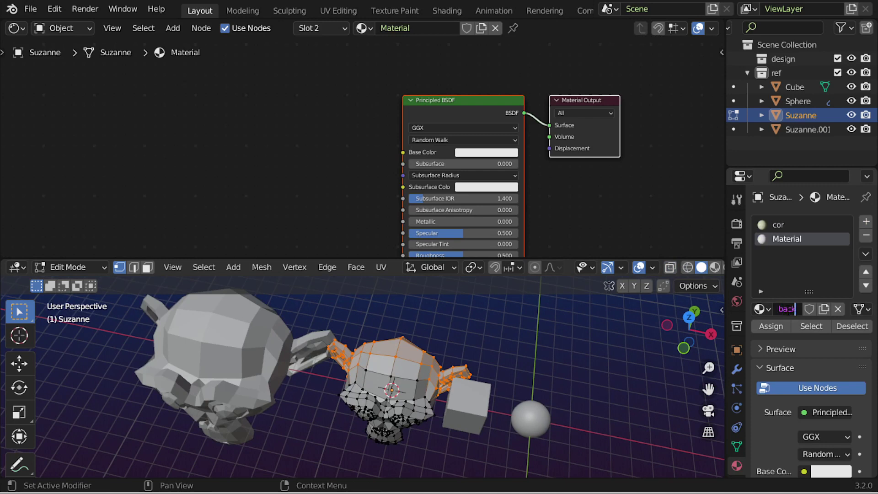
key(Return)
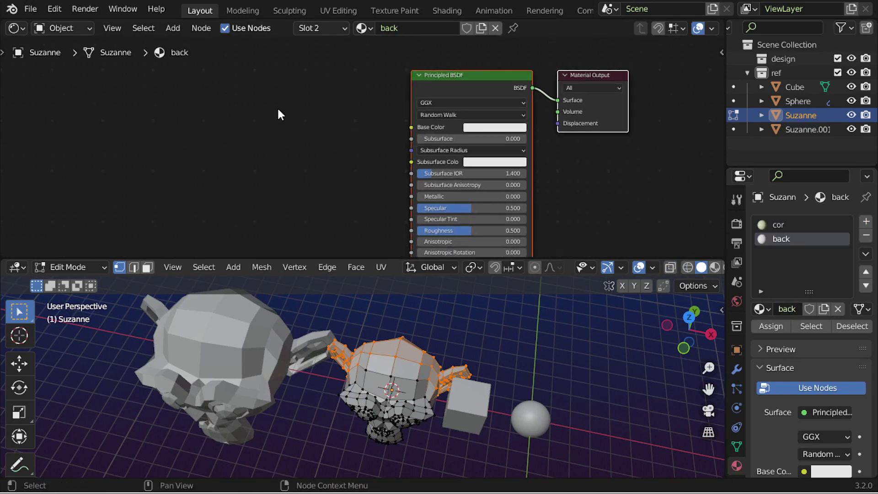
Add an Image Texture node to back using the building photo
key(shift+a)
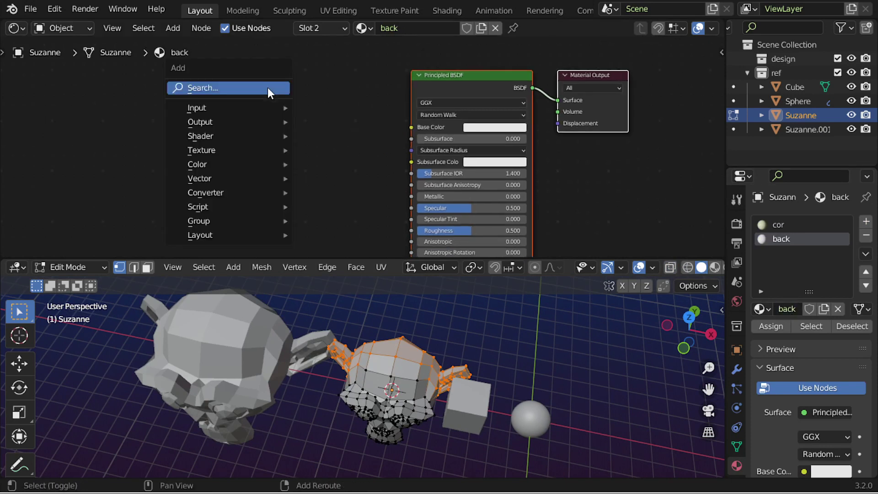
click(269, 88)
text(im)
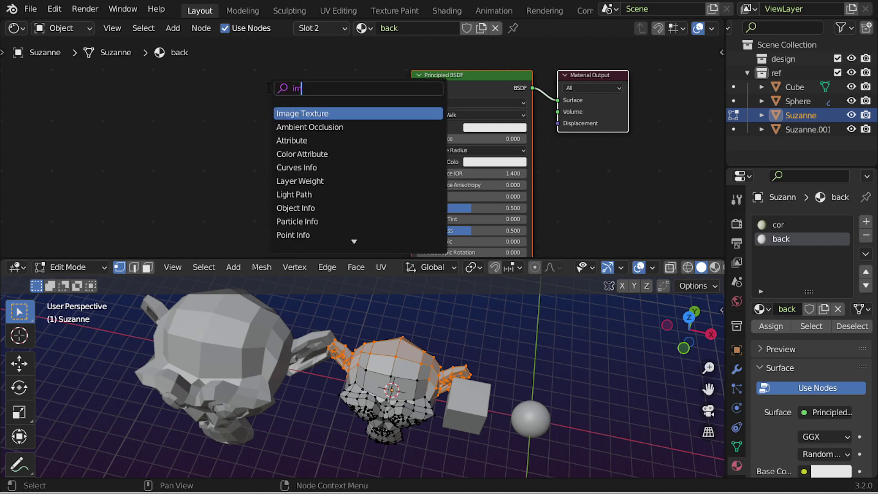
key(Return)
click(299, 140)
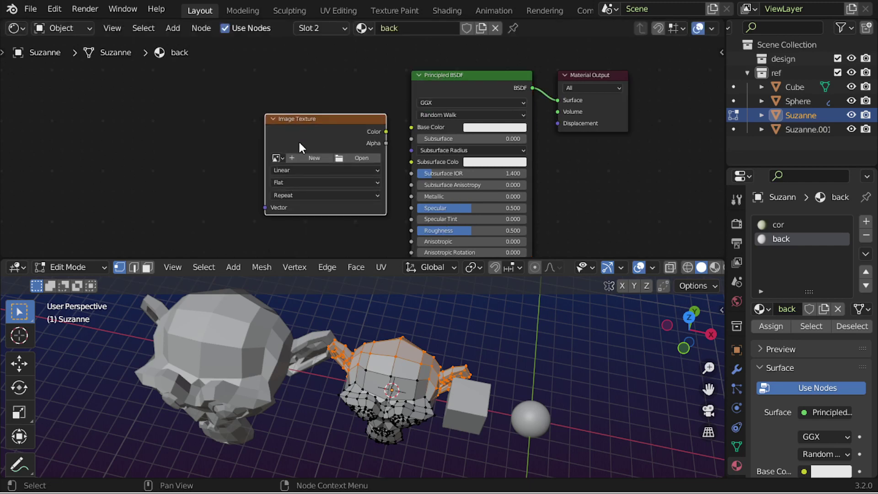
click(276, 159)
Feed a UVMap UV Map node into the image's Vector and its Color into Base Color
key(shift+a)
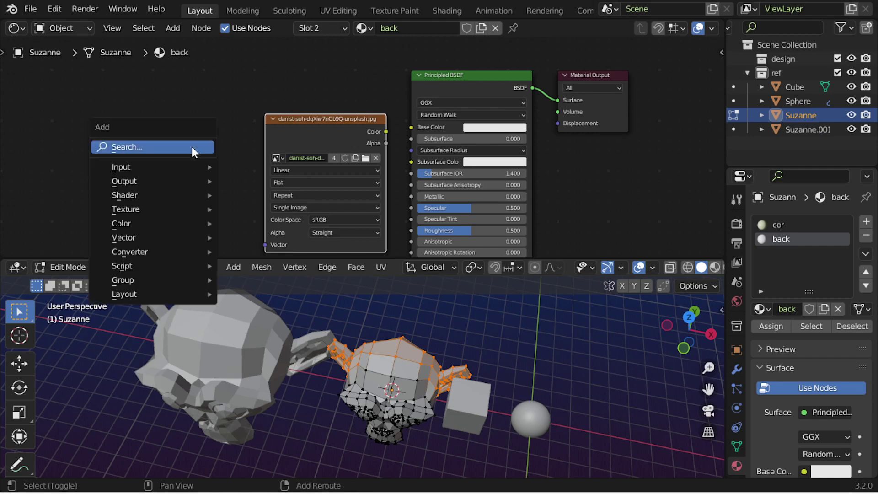
click(191, 146)
text(uv)
key(Return)
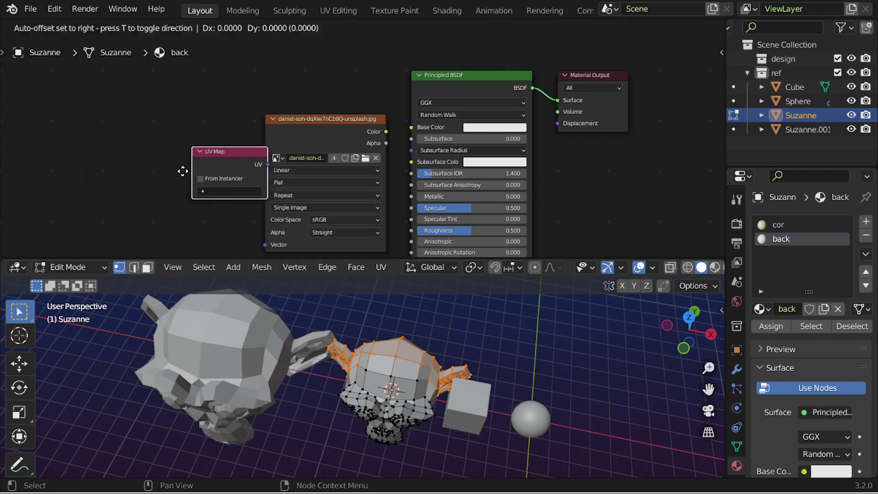
click(155, 186)
click(158, 201)
click(156, 217)
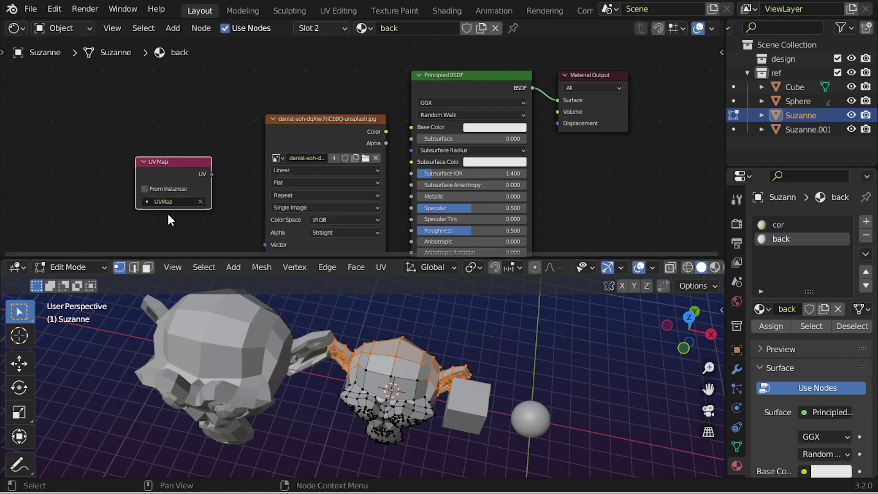
mouse_move(211, 174)
mouse_down()
mouse_move(264, 244)
mouse_move(265, 197)
mouse_up()
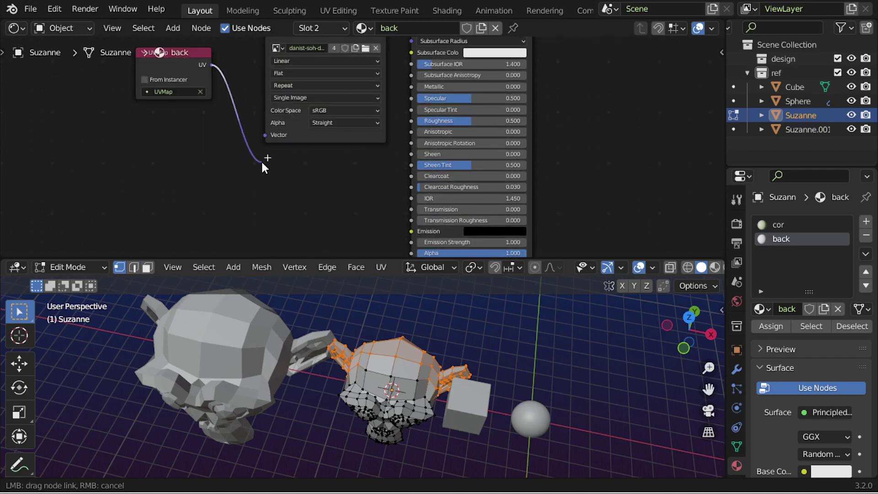
middle_drag(319, 210, 285, 192)
scroll(329, 147, down, 1)
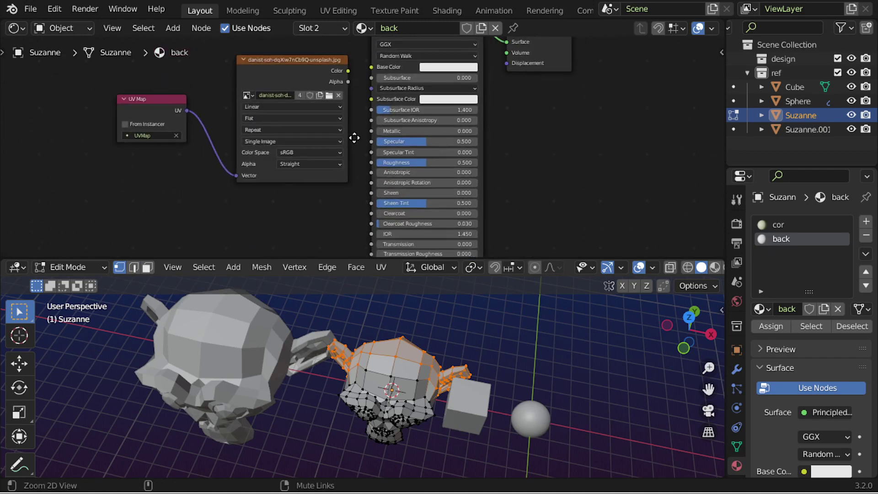
drag(349, 74, 371, 69)
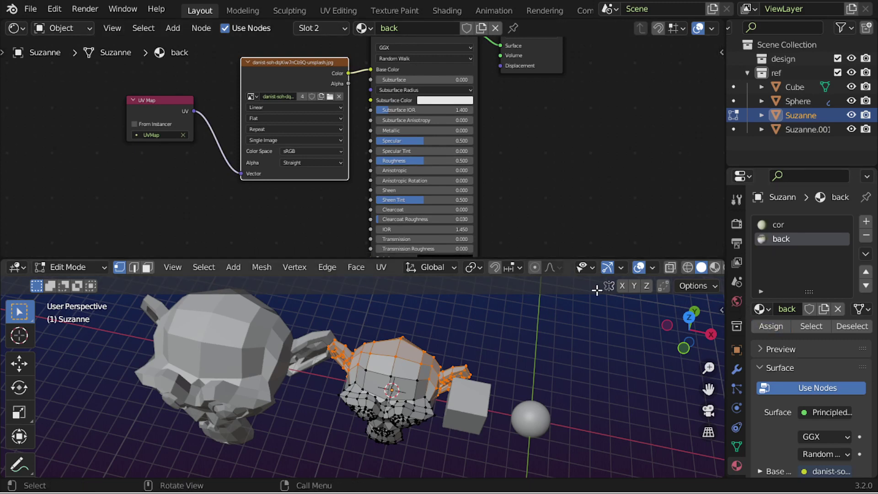
Return to Object Mode, view the objects in Material Preview, and select the cor material slot
key(Tab)
click(685, 267)
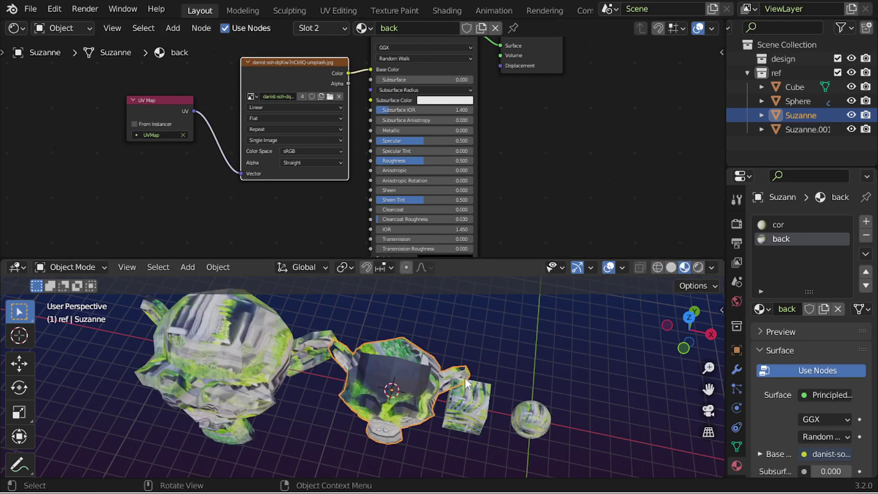
mouse_move(465, 378)
middle_down()
mouse_move(415, 324)
mouse_move(388, 314)
mouse_move(408, 362)
mouse_move(429, 378)
mouse_move(383, 399)
mouse_move(314, 289)
mouse_move(149, 167)
middle_up()
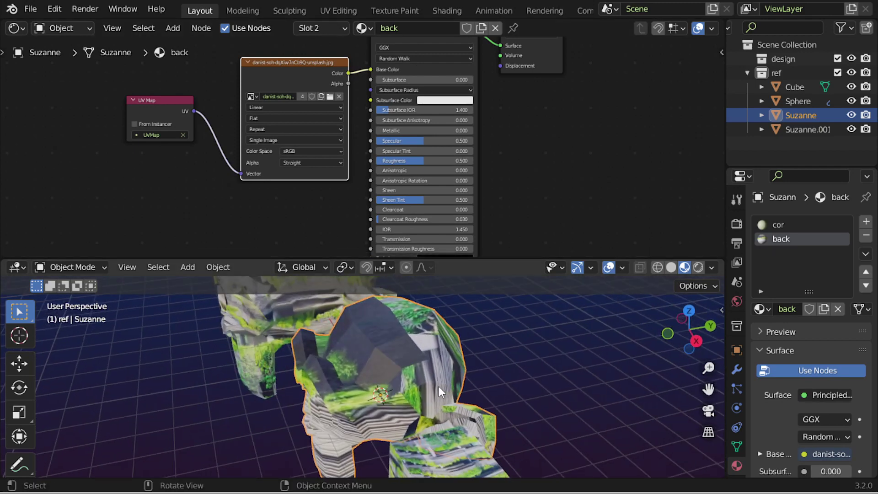
mouse_move(440, 386)
middle_down()
mouse_move(504, 365)
mouse_move(394, 369)
middle_up()
scroll(389, 331, down, 2)
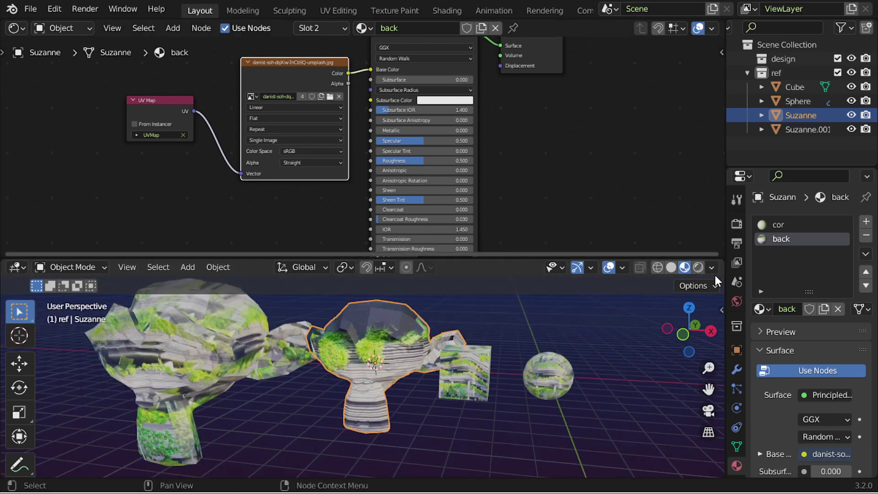
click(776, 229)
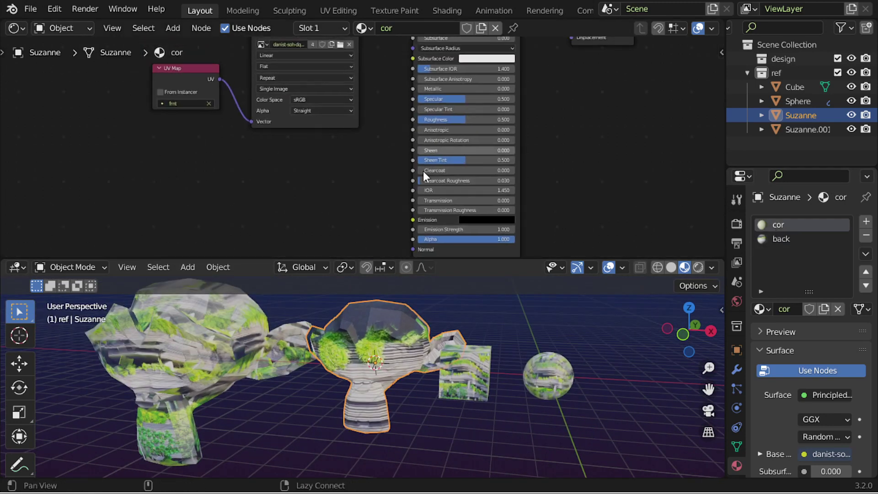
Insert a Mapping node on the link between the UV Map node and the image's Vector
middle_drag(424, 172, 464, 225)
drag(224, 98, 100, 108)
key(shift+a)
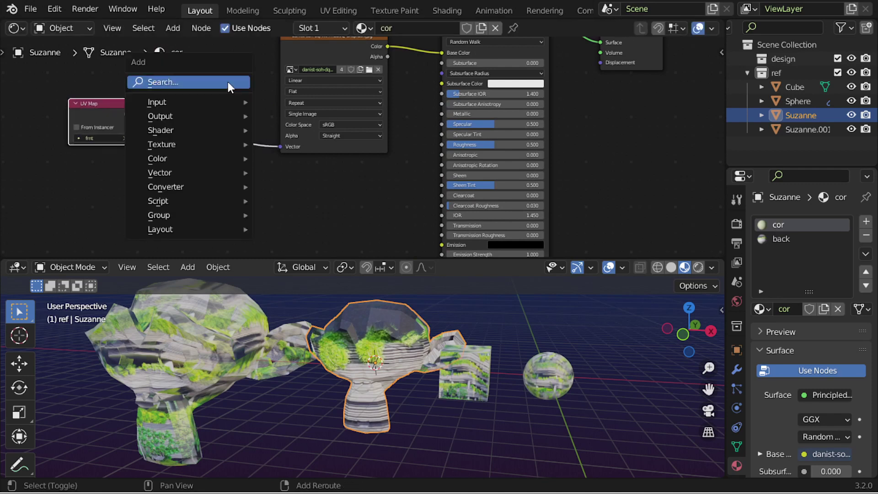
click(227, 81)
text(mapp)
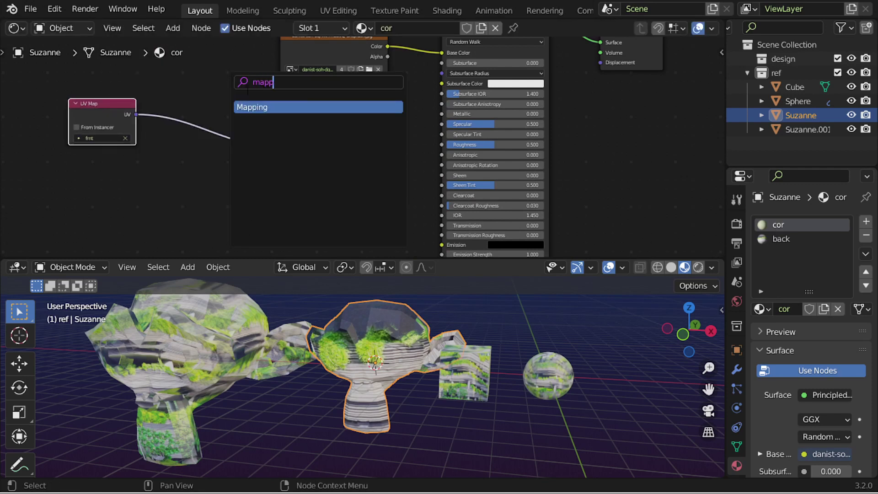
key(Escape)
key(shift+a)
click(216, 106)
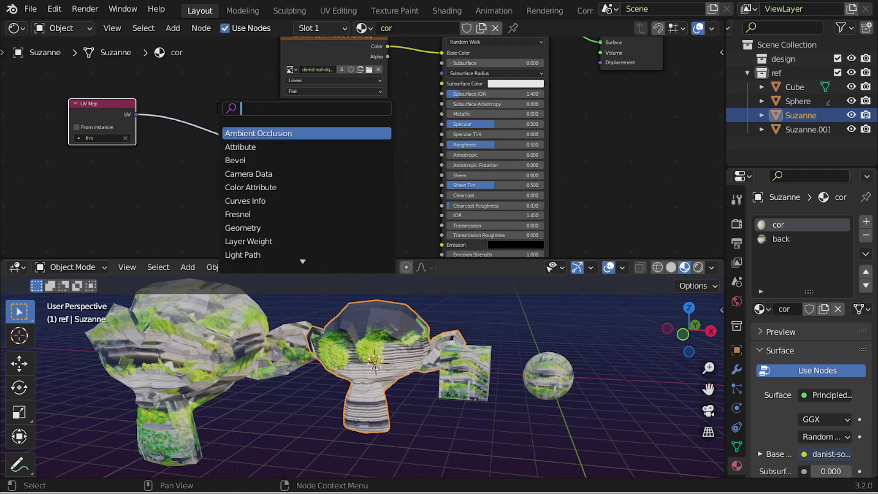
text(map)
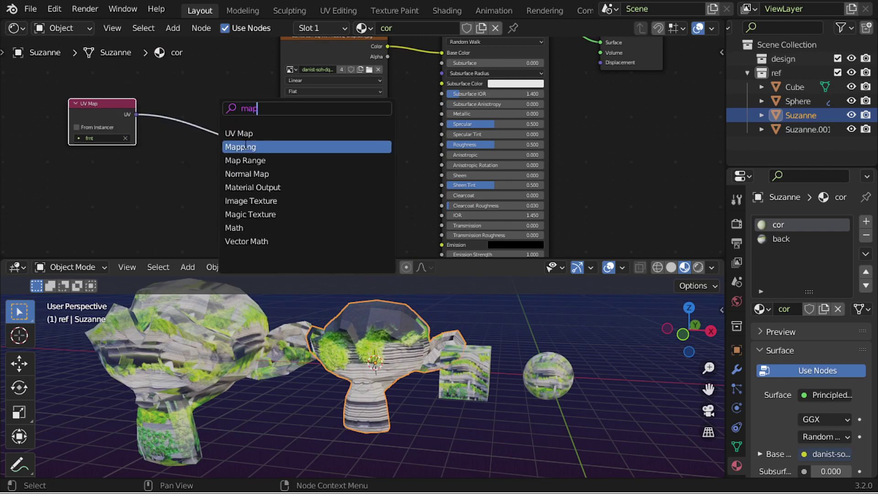
click(236, 147)
click(228, 177)
Set the Mapping node's Scale to 3 on all three axes
drag(219, 220, 221, 206)
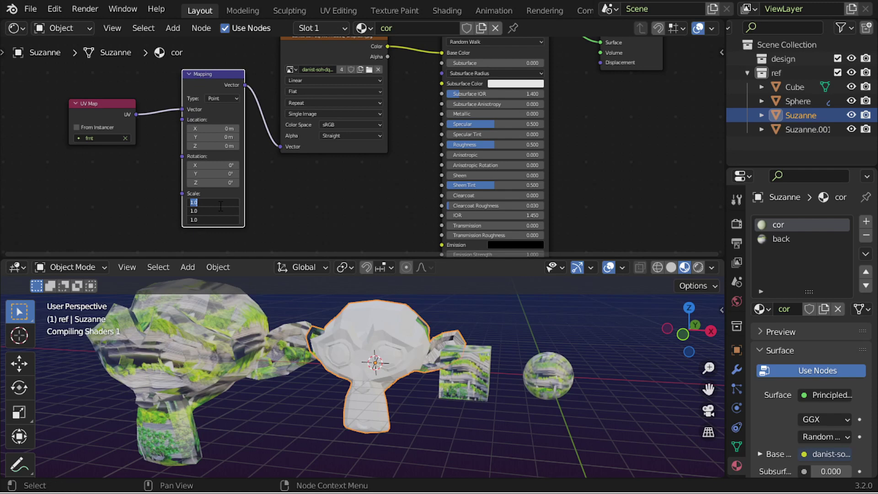
text(3)
key(Return)
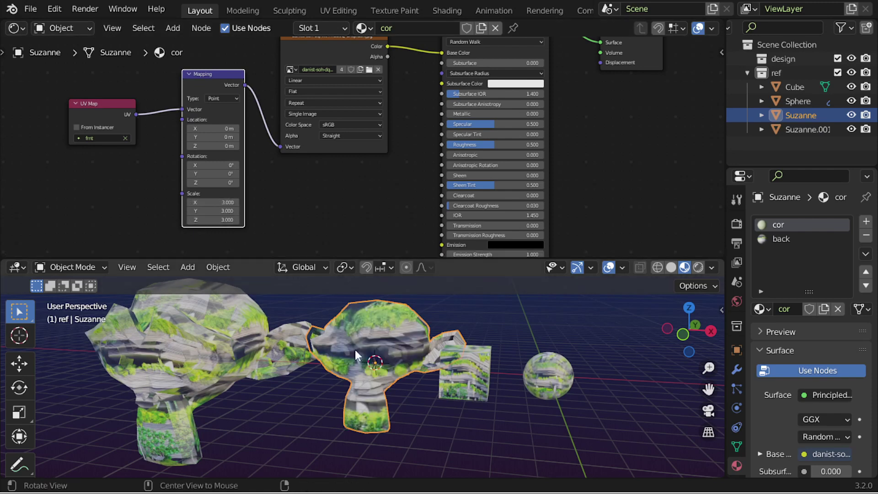
mouse_move(205, 202)
mouse_down()
mouse_move(224, 202)
mouse_move(209, 219)
mouse_up()
text(3)
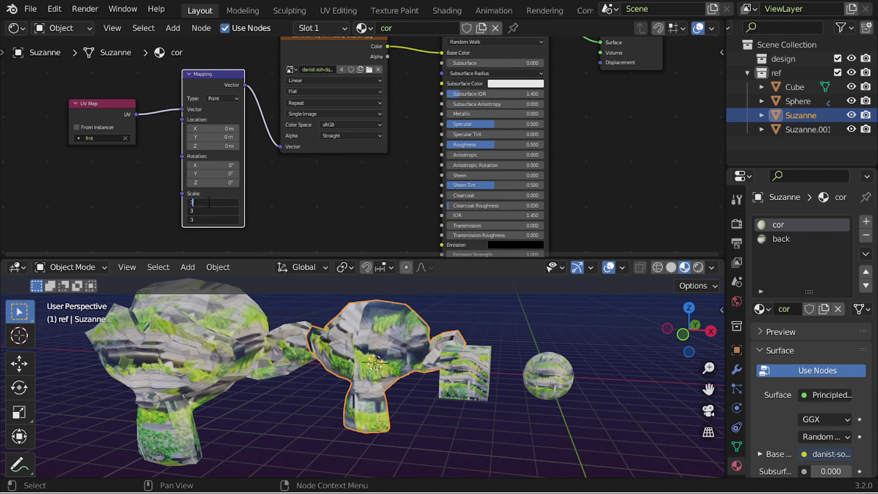
key(Return)
scroll(282, 218, up, 1)
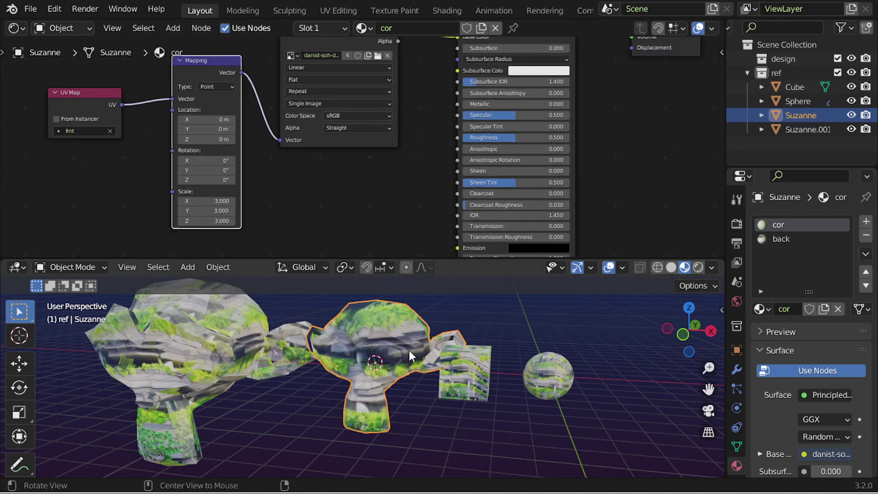
mouse_move(409, 350)
middle_down()
mouse_move(370, 387)
mouse_move(514, 391)
mouse_move(586, 381)
mouse_move(469, 443)
mouse_move(386, 411)
mouse_move(438, 368)
mouse_move(438, 388)
middle_up()
Offset the Mapping location to -0.2 m in Y, with Z set back to 0 m
middle_drag(328, 192, 389, 194)
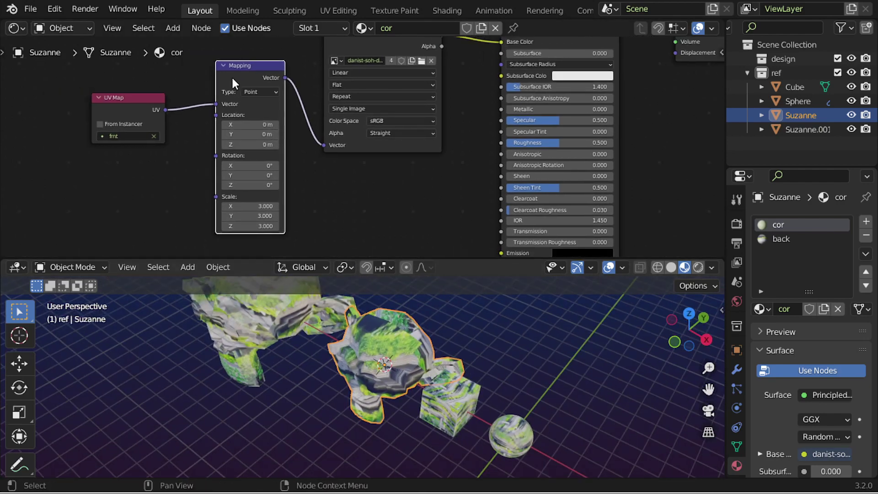
drag(231, 76, 232, 69)
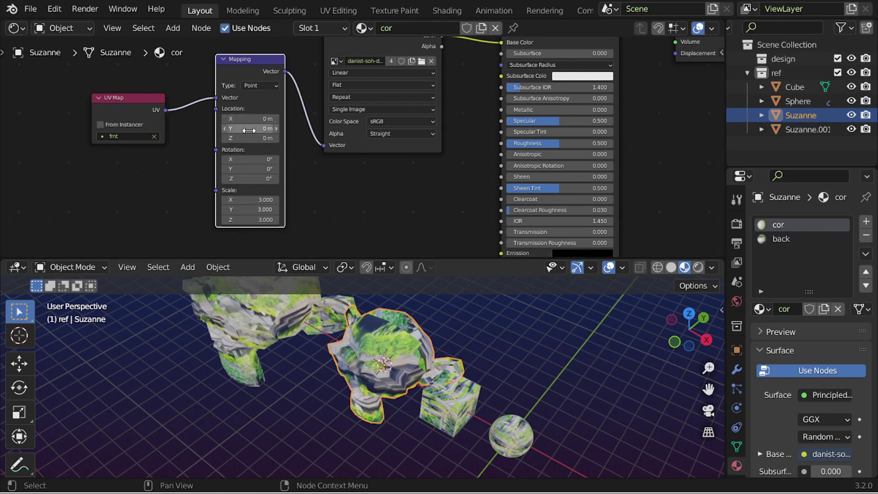
drag(249, 130, 228, 138)
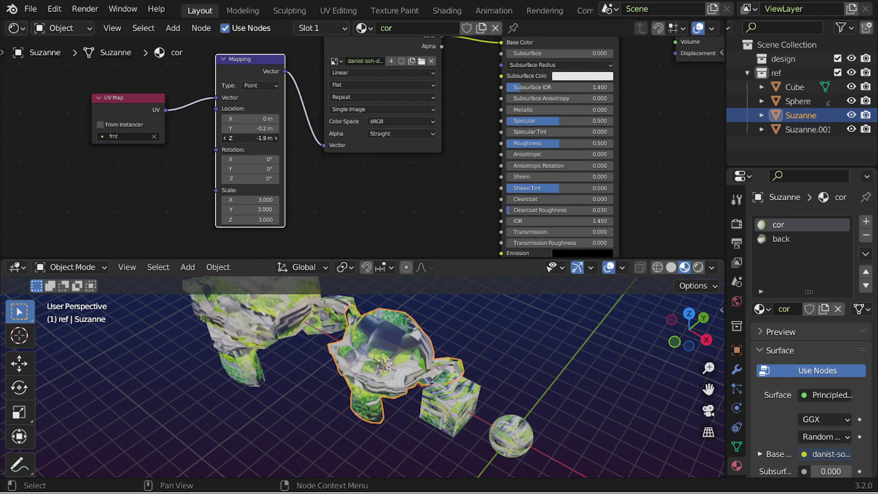
click(258, 138)
text(0)
key(Return)
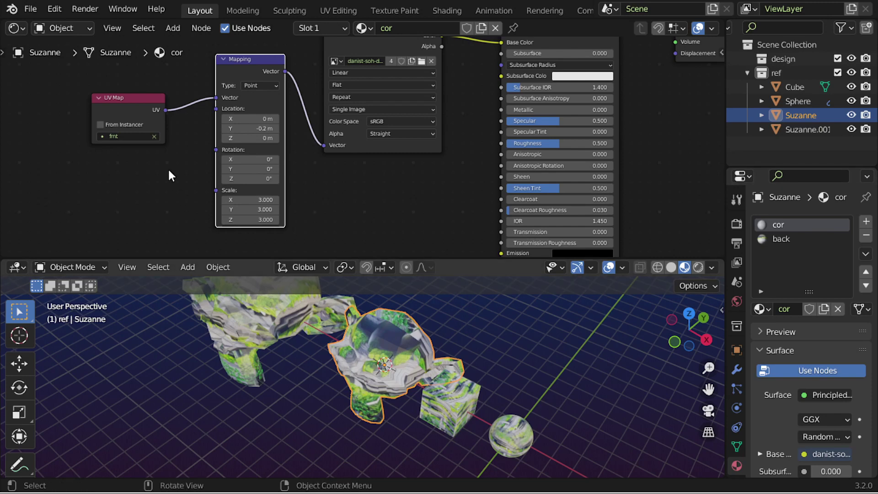
Add an unconnected Texture Coordinate node below the UV Map node in the cor material, then orbit the viewport
click(133, 171)
key(shift+a)
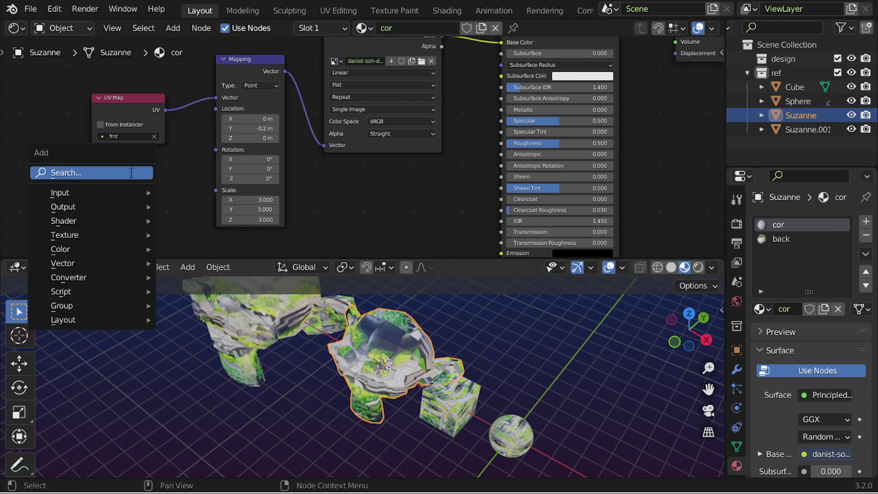
click(130, 172)
text(coo)
click(156, 198)
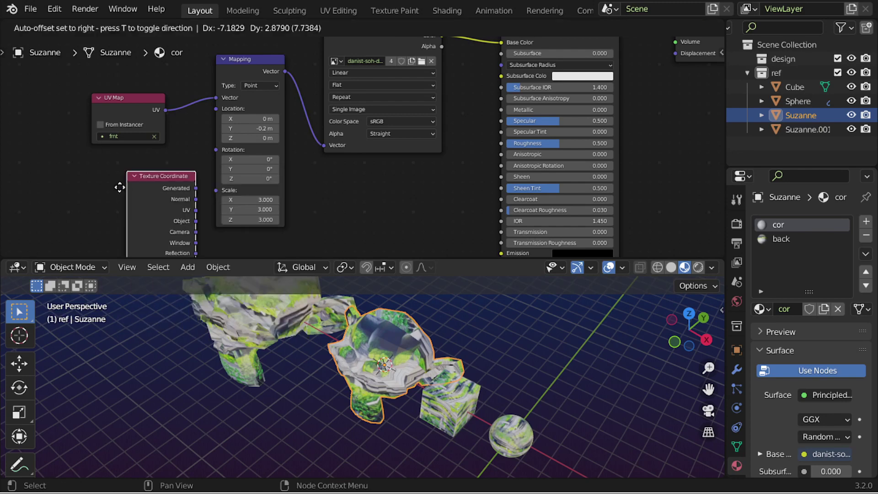
click(117, 185)
middle_drag(157, 212, 175, 198)
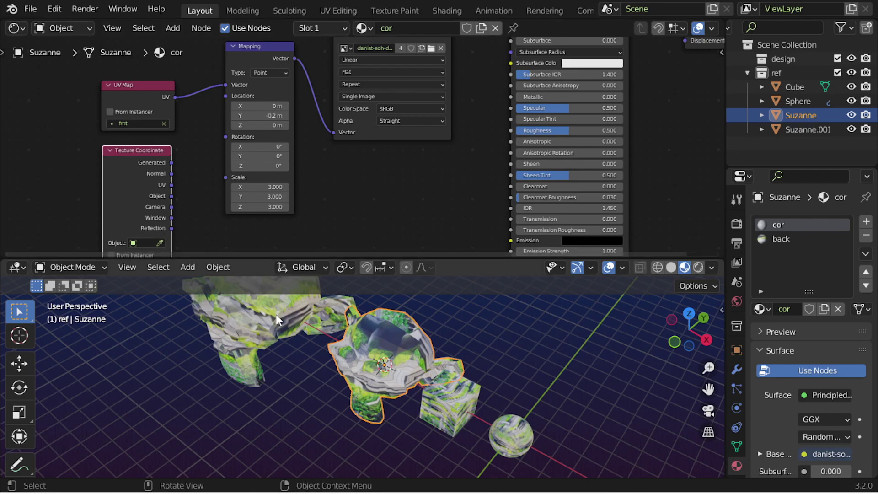
mouse_move(309, 350)
middle_down()
mouse_move(480, 325)
mouse_move(442, 334)
middle_up()
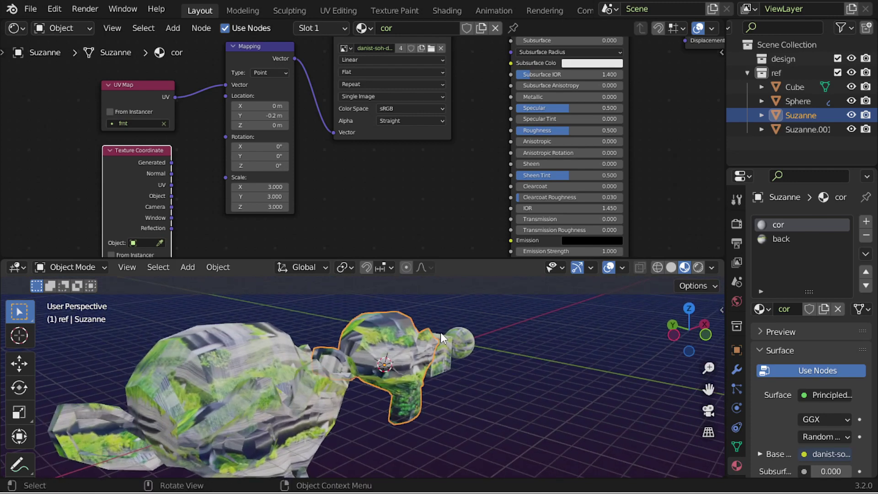